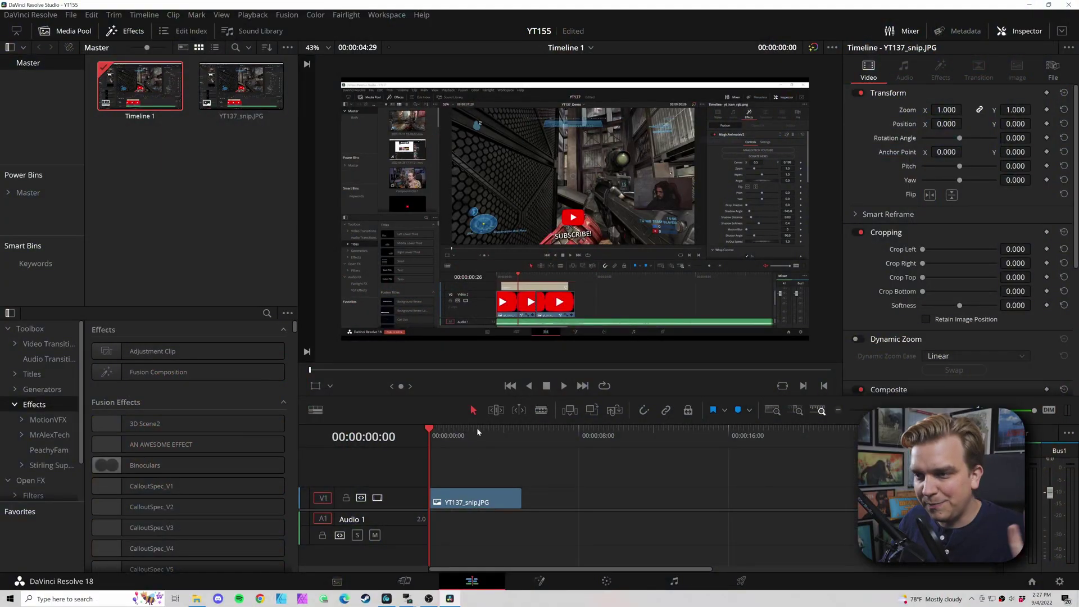
Scrub the timeline playhead across the clip to preview it
{"action": "mouse_move", "coordinate": [477, 428]}
{"action": "left_mouse_down"}
{"action": "mouse_move", "coordinate": [461, 433]}
{"action": "mouse_move", "coordinate": [506, 436]}
{"action": "mouse_move", "coordinate": [453, 436]}
{"action": "mouse_move", "coordinate": [464, 436]}
{"action": "left_mouse_up"}
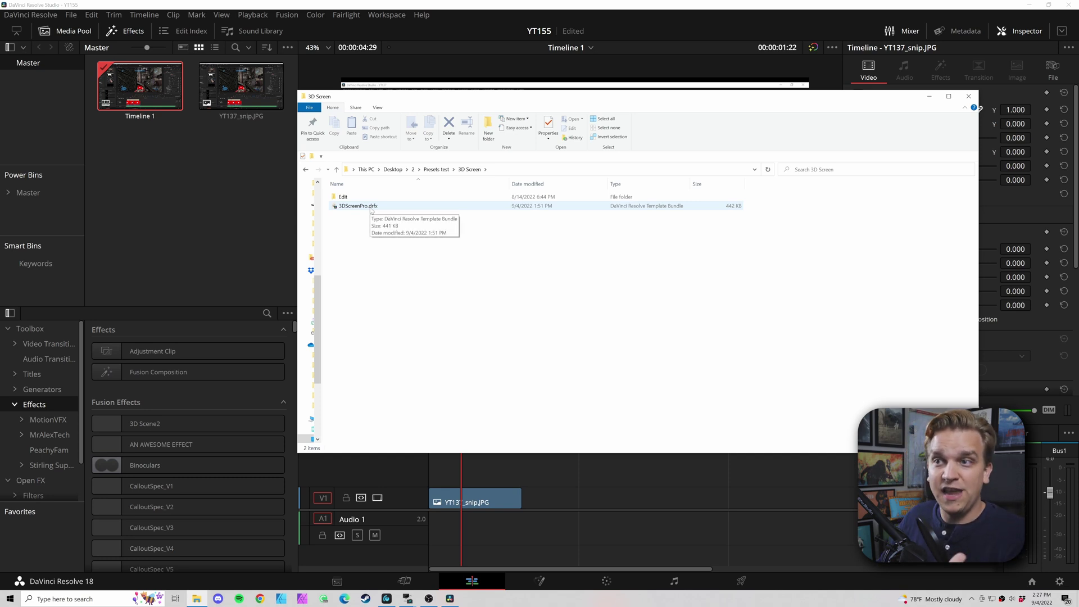
Install the 3DScreenPro.drfx bundle into Resolve's Effects Library
{"action": "left_click", "coordinate": [371, 209]}
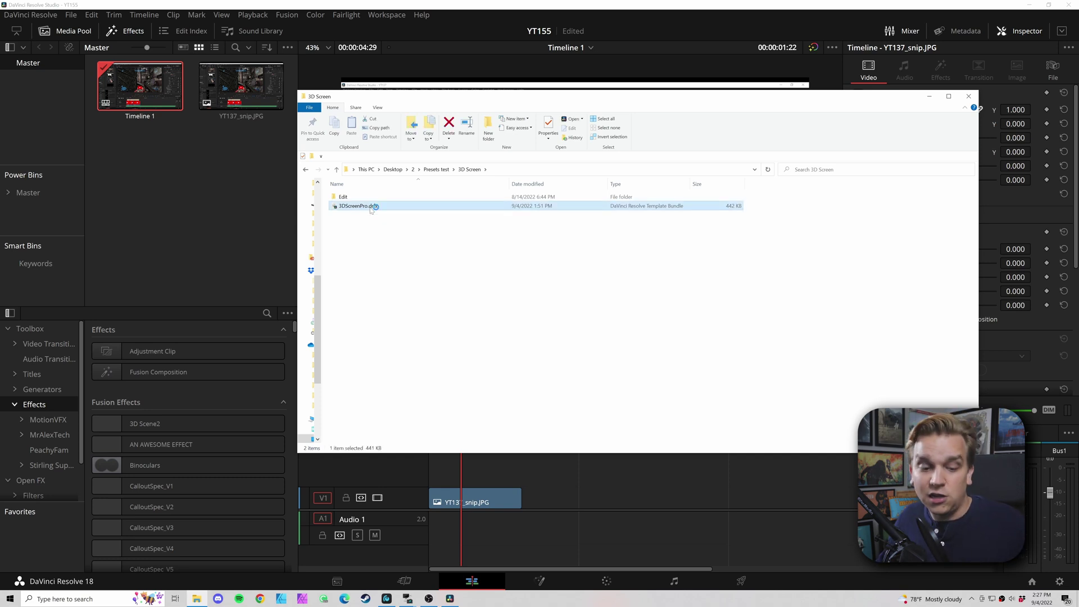
{"action": "double_click", "coordinate": [371, 208]}
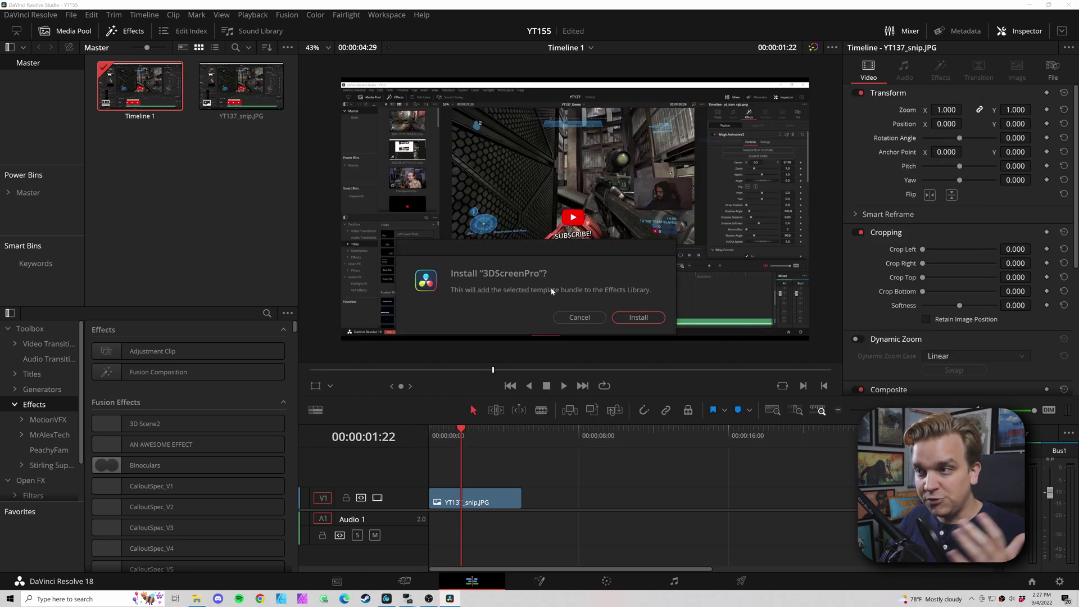
{"action": "left_click", "coordinate": [639, 317]}
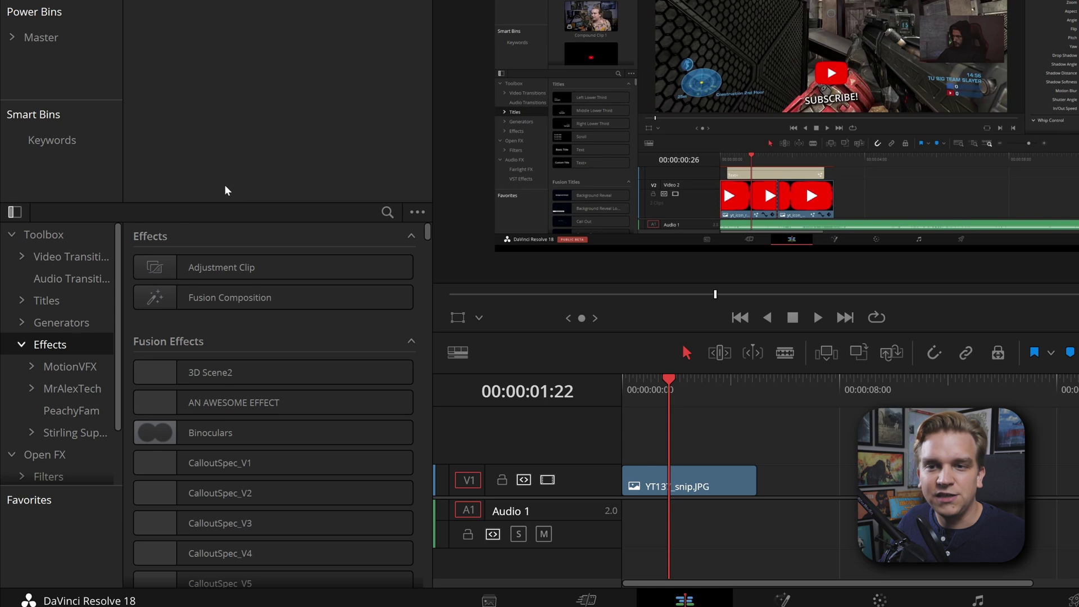
Expand Stirling Supply Co and list the Master 3D Screen presets, 3D_Screen_1 through 3D_Screen_25
{"action": "left_click", "coordinate": [31, 433]}
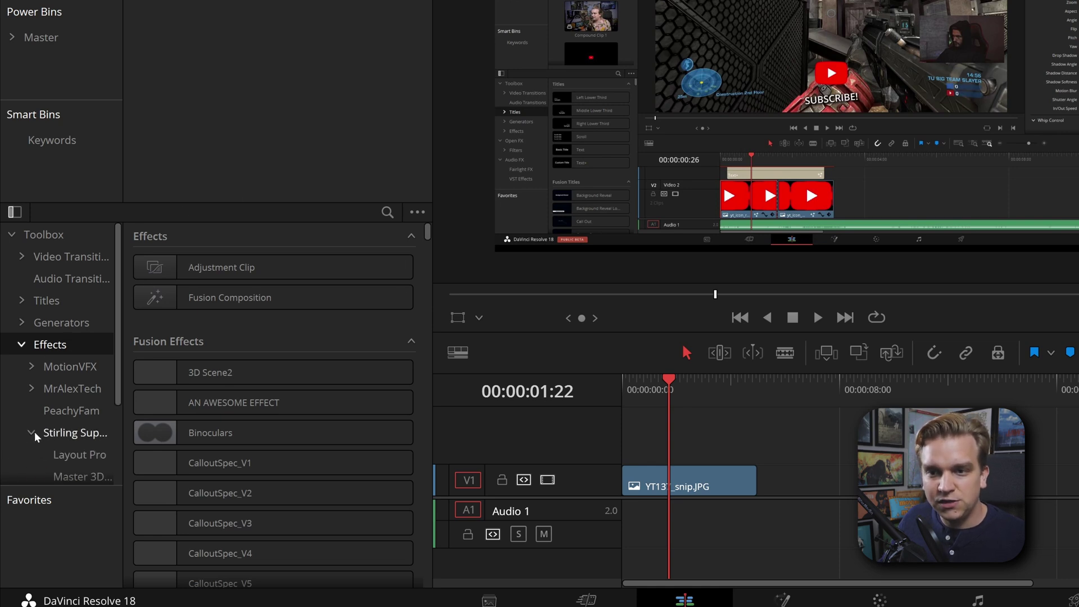
{"action": "scroll", "coordinate": [55, 420], "scroll_direction": "down", "scroll_amount": 3}
{"action": "left_click_drag", "start_coordinate": [125, 408], "coordinate": [181, 410]}
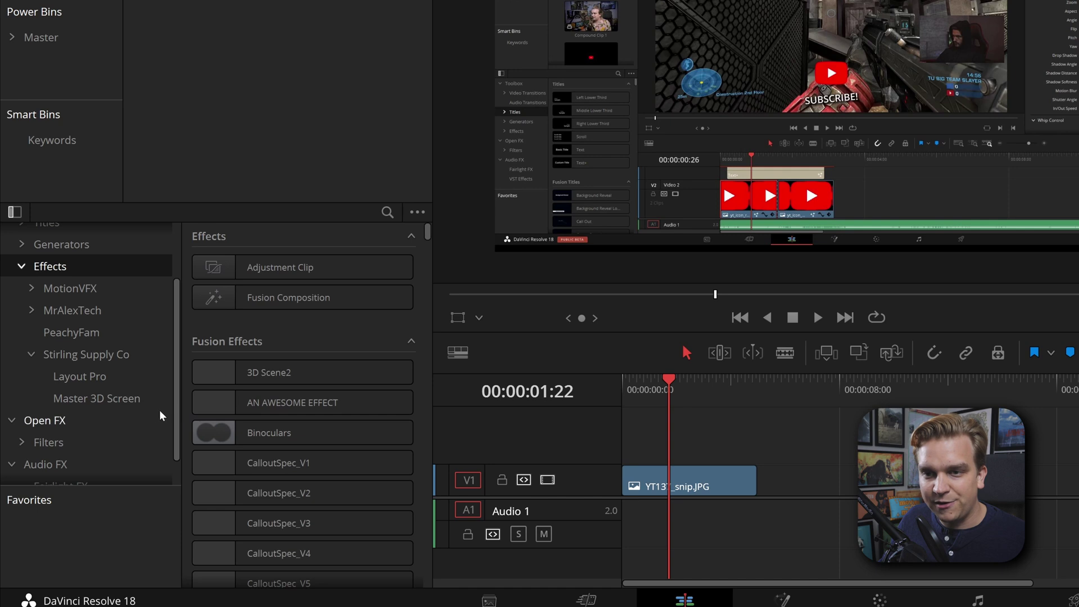
{"action": "left_click", "coordinate": [92, 399]}
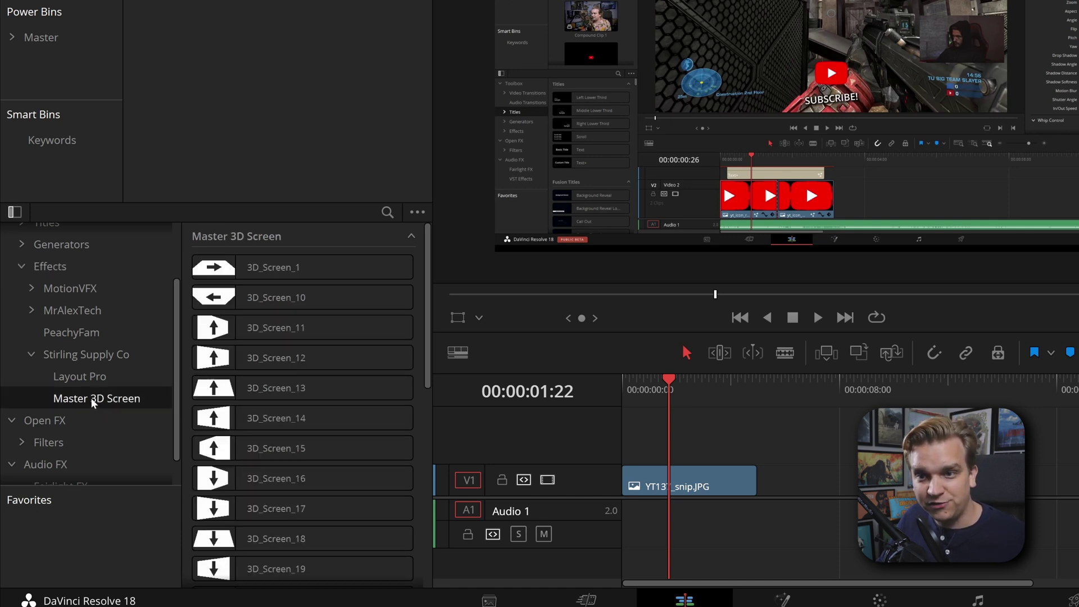
{"action": "scroll", "coordinate": [346, 306], "scroll_direction": "down", "scroll_amount": 10}
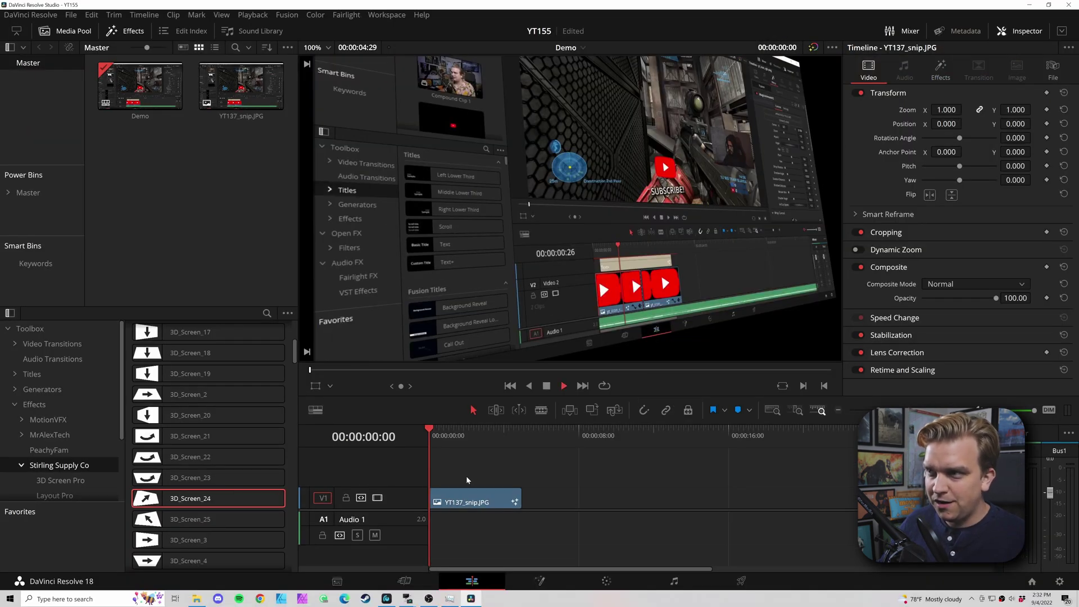
Play back the YT137_snip.JPG clip to preview the 3D_Screen_24 tilted-screen motion
{"action": "key", "text": "space"}
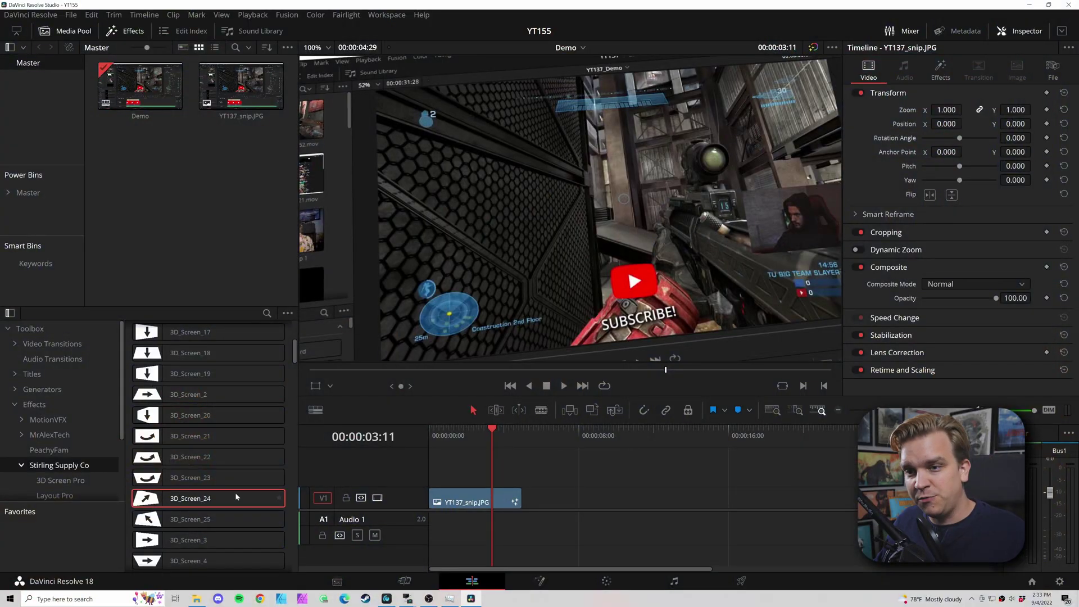
{"action": "scroll", "coordinate": [225, 450], "scroll_direction": "down", "scroll_amount": 10}
{"action": "scroll", "coordinate": [215, 442], "scroll_direction": "up", "scroll_amount": 8}
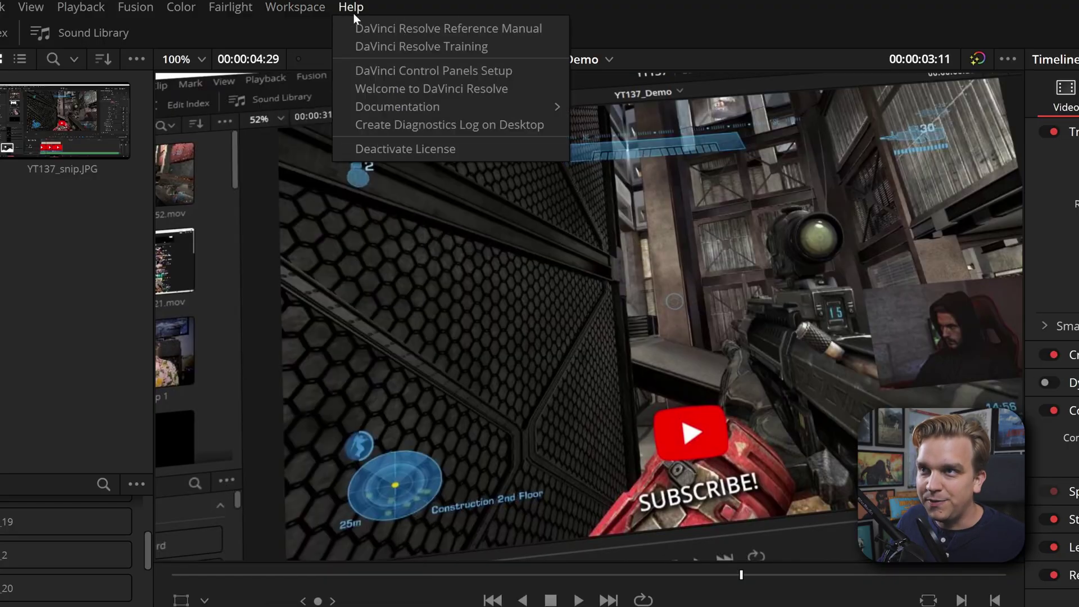
Go to Help > Documentation > Developer, then into the Fusion Templates folder
{"action": "mouse_move", "coordinate": [373, 111]}
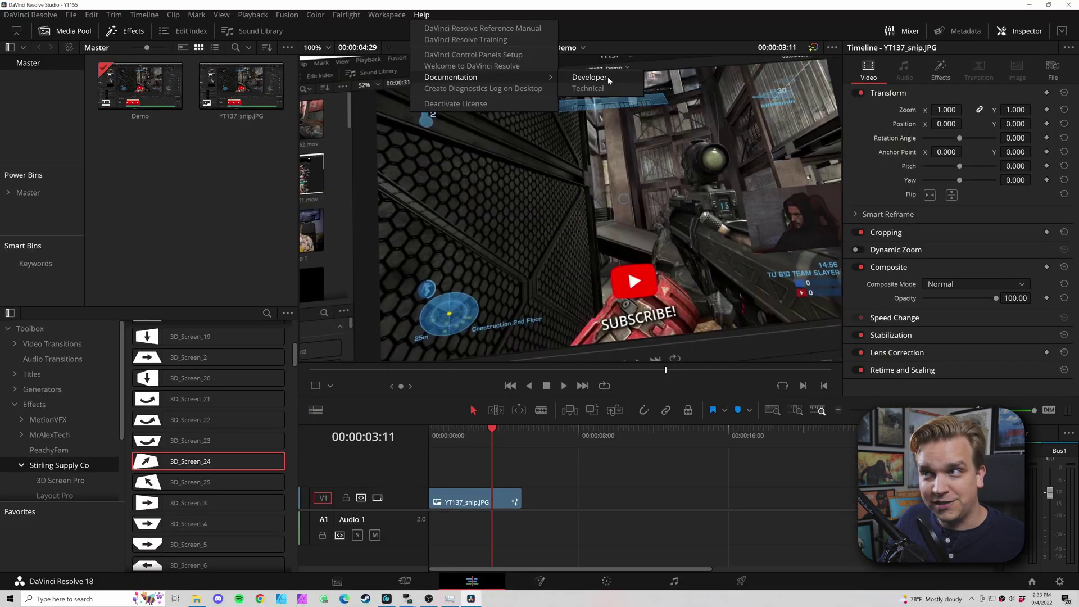
{"action": "left_click", "coordinate": [646, 106]}
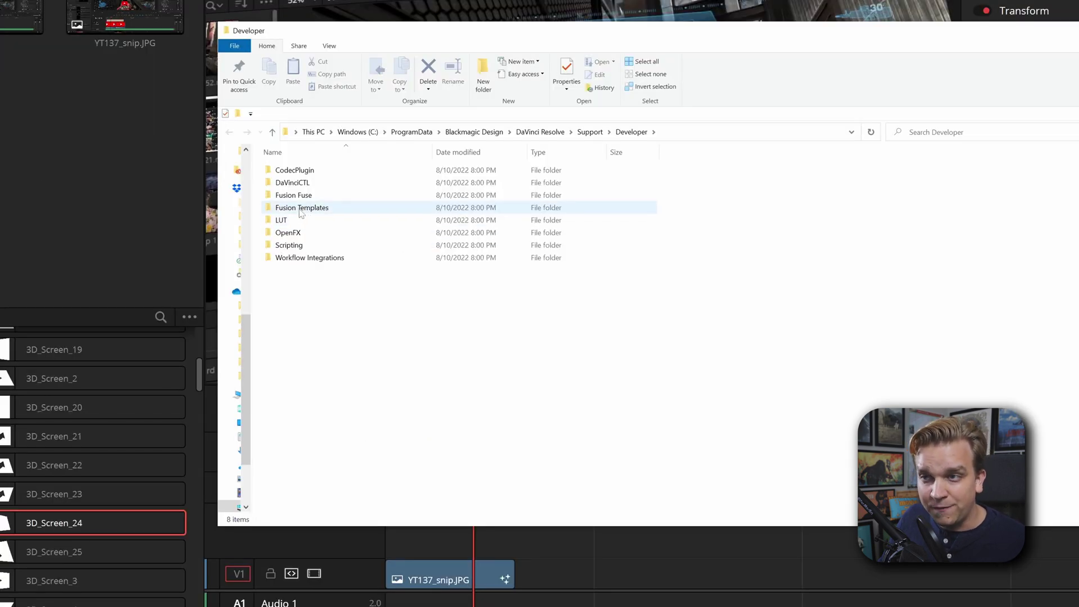
{"action": "double_click", "coordinate": [301, 209]}
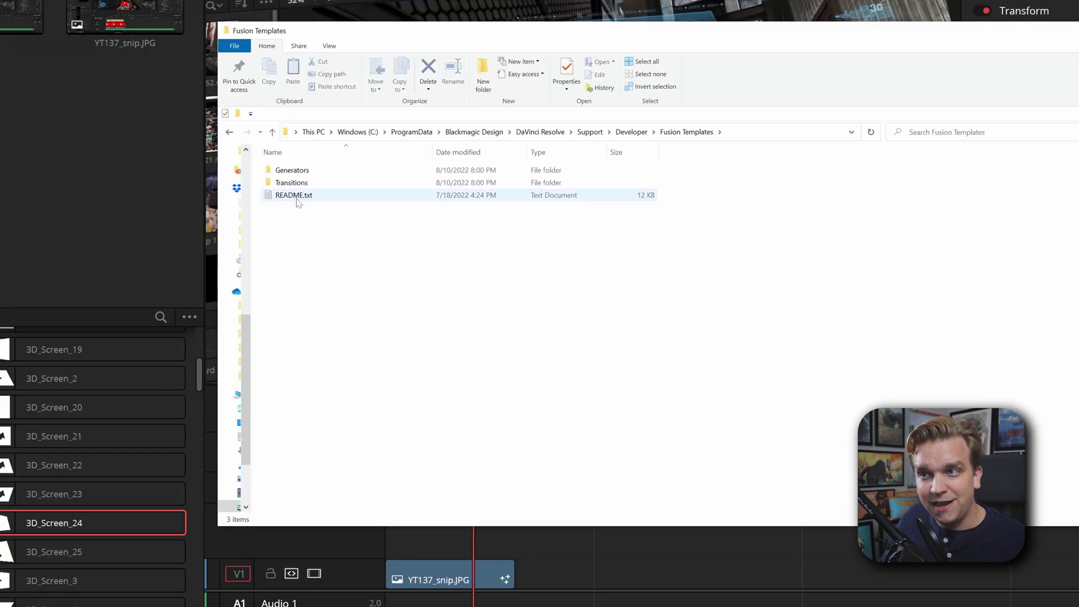
Read README.txt in Notepad, scrolling through it and moving the window aside
{"action": "double_click", "coordinate": [297, 198]}
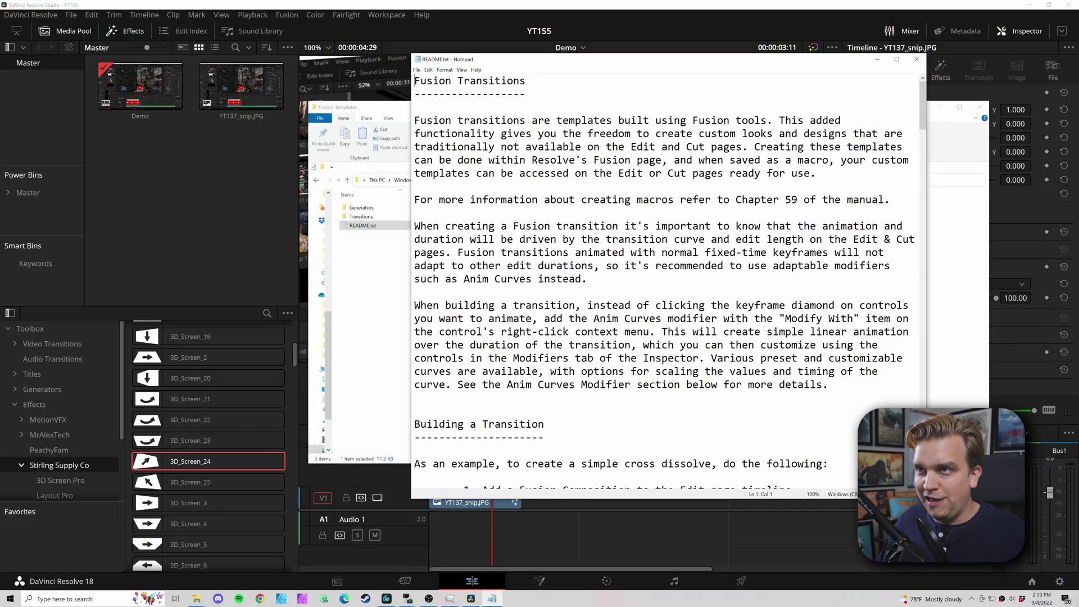
{"action": "scroll", "coordinate": [669, 282], "scroll_direction": "down", "scroll_amount": 2}
{"action": "scroll", "coordinate": [669, 281], "scroll_direction": "up", "scroll_amount": 2}
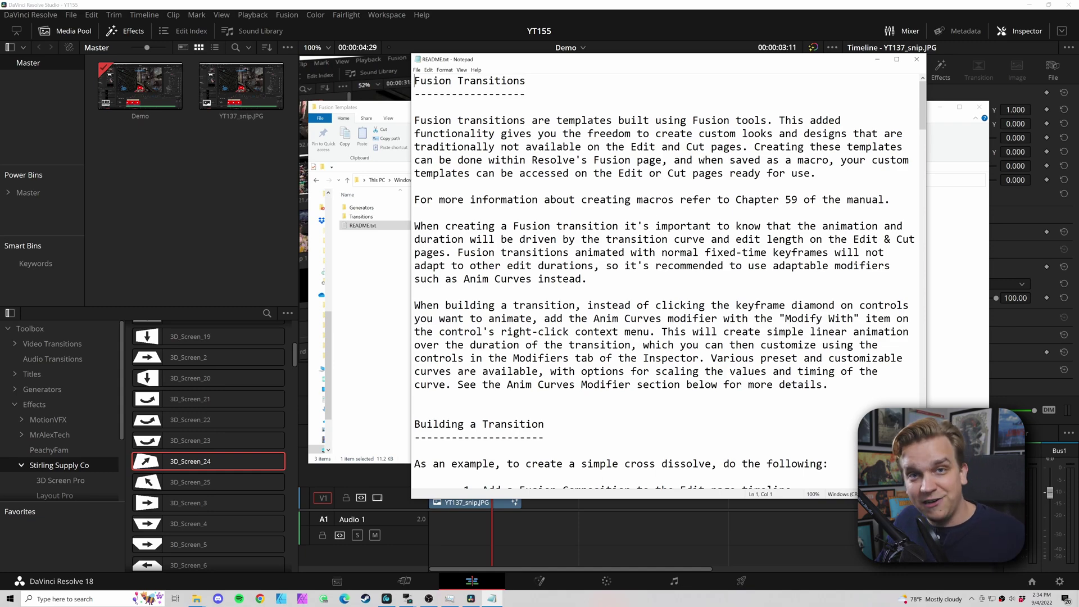
{"action": "scroll", "coordinate": [666, 281], "scroll_direction": "down", "scroll_amount": 20}
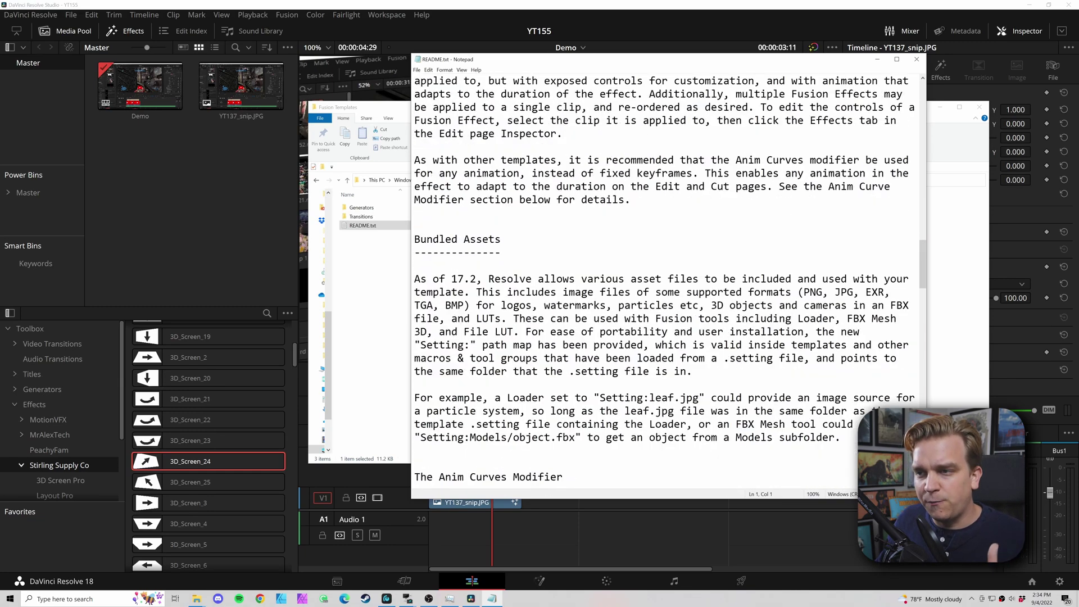
{"action": "scroll", "coordinate": [669, 281], "scroll_direction": "down", "scroll_amount": 20}
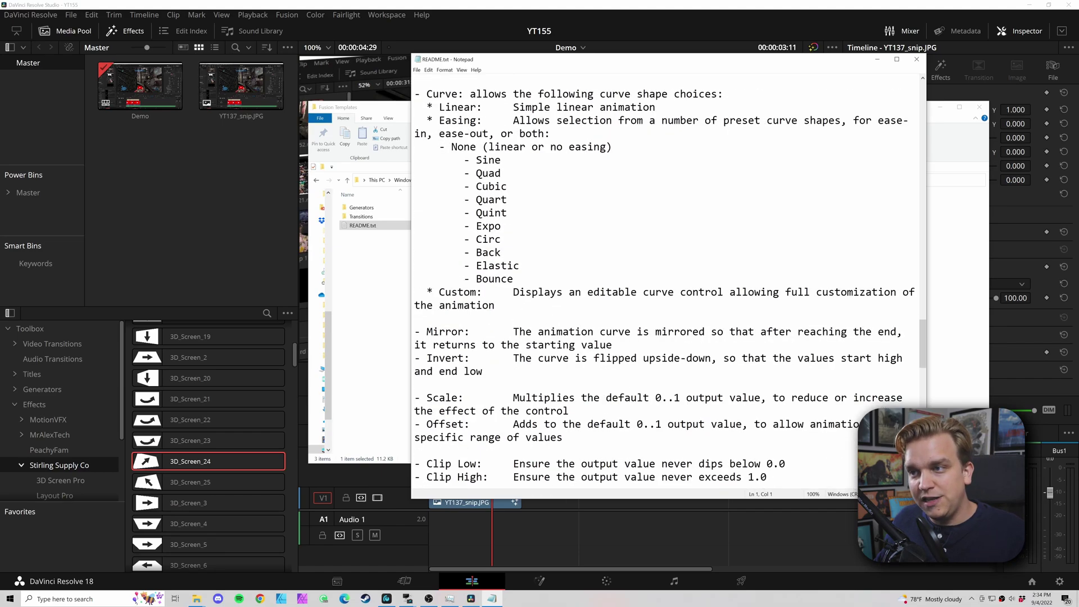
{"action": "scroll", "coordinate": [669, 281], "scroll_direction": "down", "scroll_amount": 5}
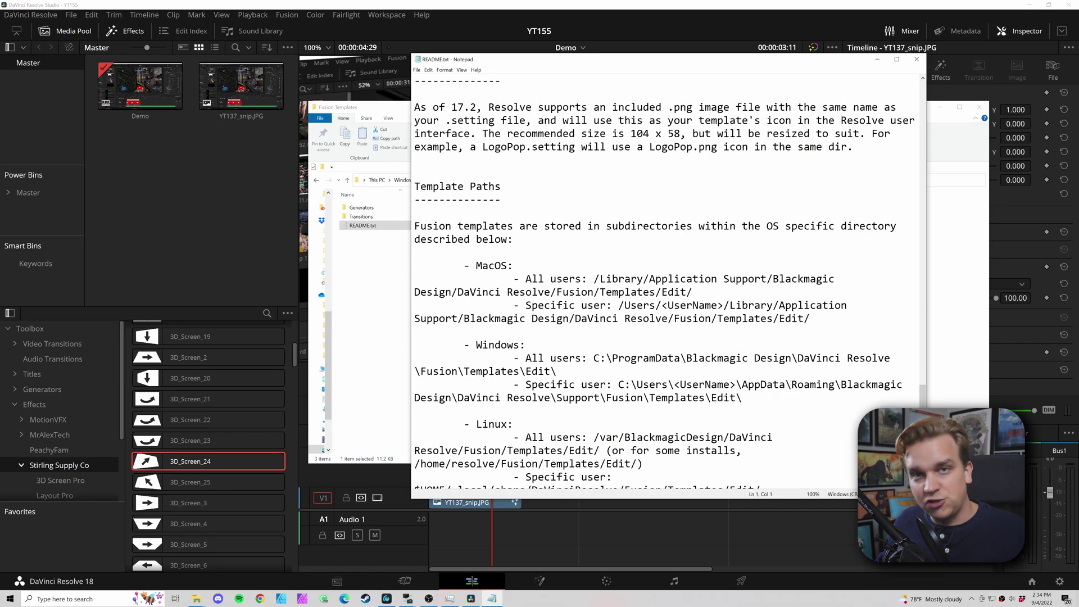
{"action": "scroll", "coordinate": [667, 281], "scroll_direction": "down", "scroll_amount": 10}
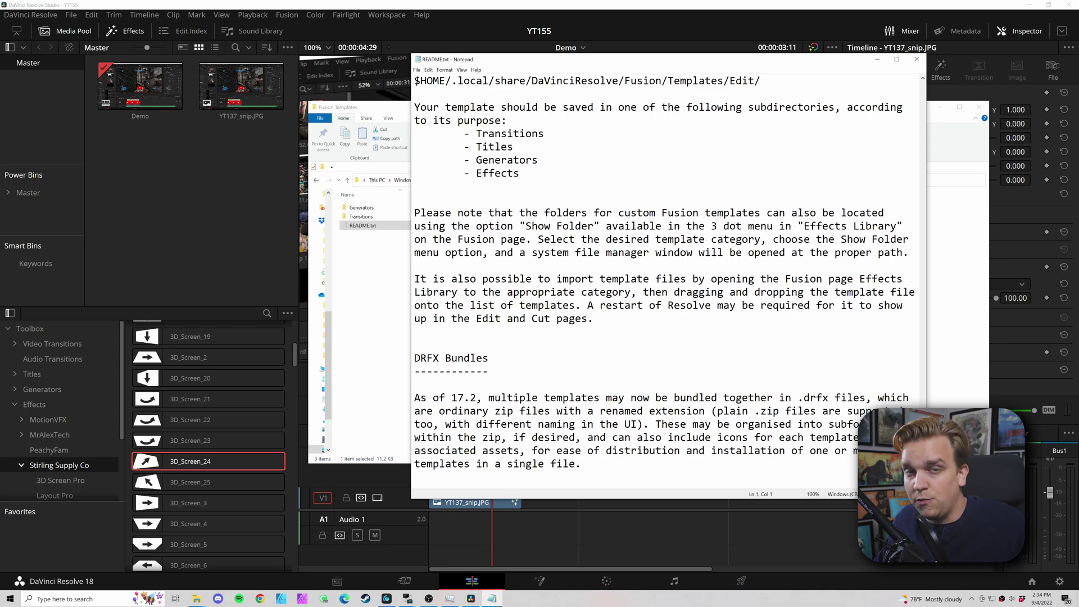
{"action": "left_click_drag", "start_coordinate": [619, 59], "coordinate": [676, 101]}
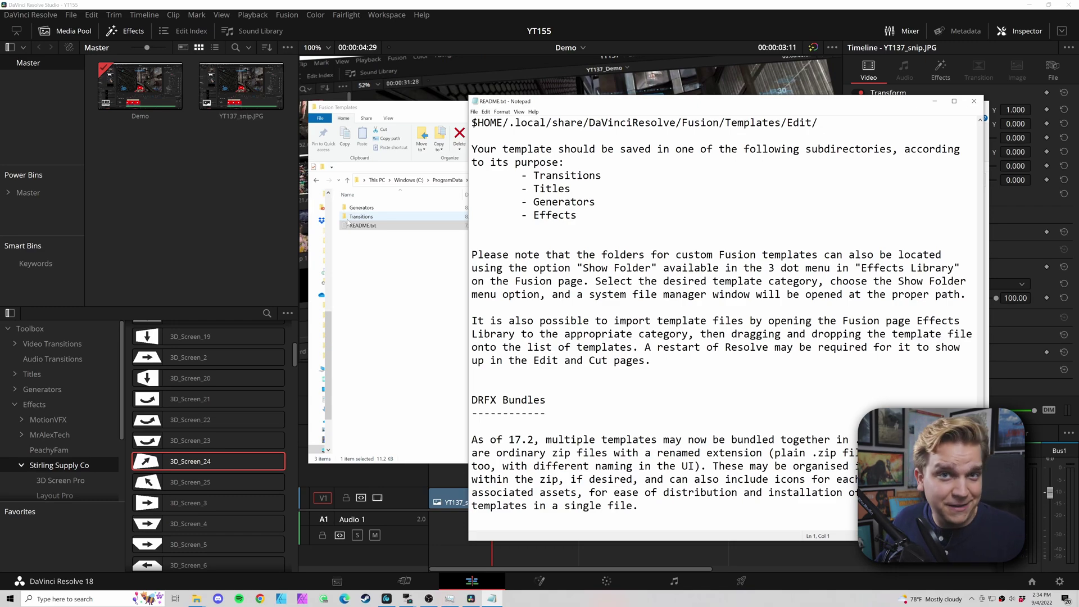
{"action": "scroll", "coordinate": [725, 315], "scroll_direction": "up", "scroll_amount": 20}
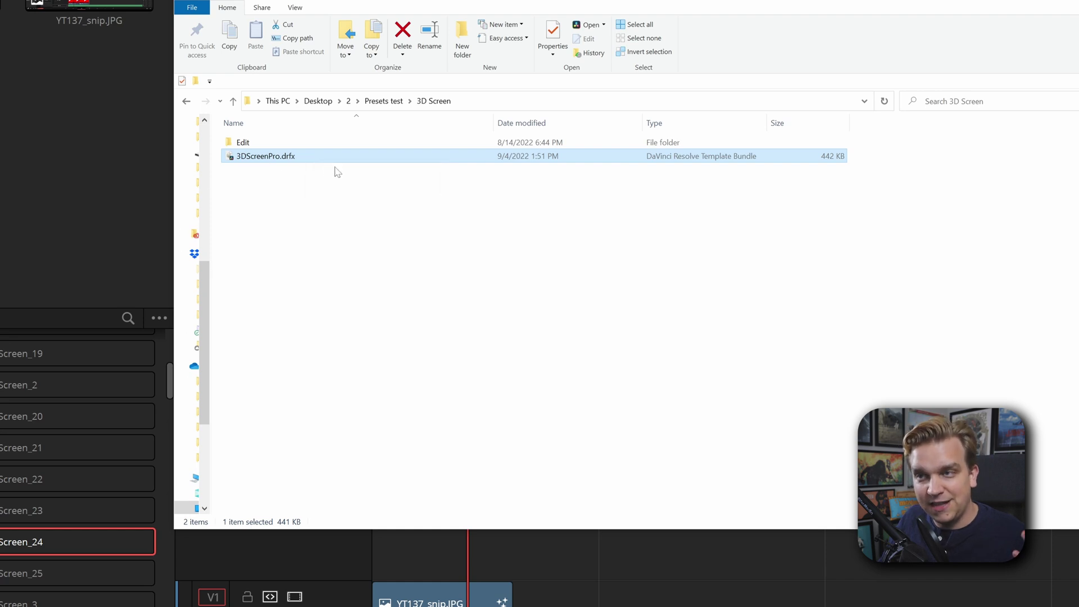
Rename 3DScreenPro.drfx to 3DScreenPro.zip and accept the extension-change warning
{"action": "left_click", "coordinate": [300, 161]}
{"action": "key", "text": "End"}
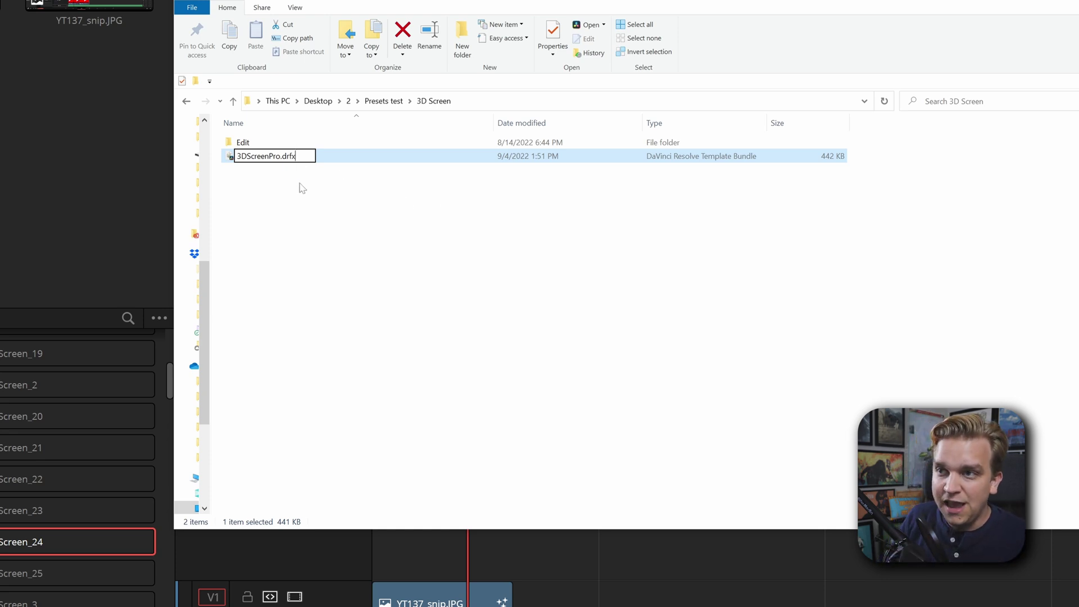
{"action": "key", "text": "BackSpace"}
{"action": "key", "text": "BackSpace"}
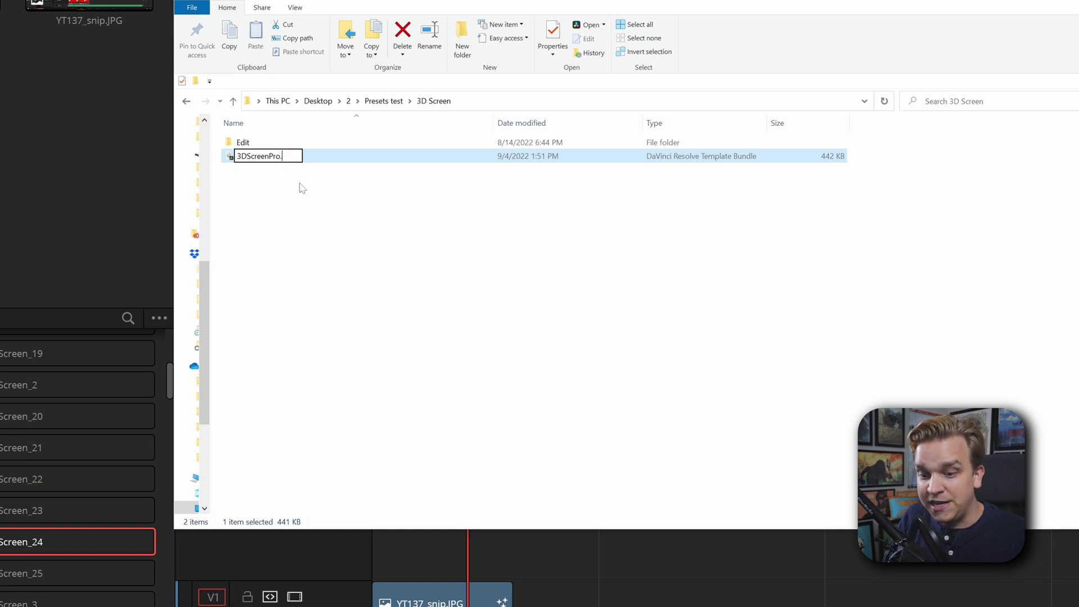
{"action": "type", "text": "zip"}
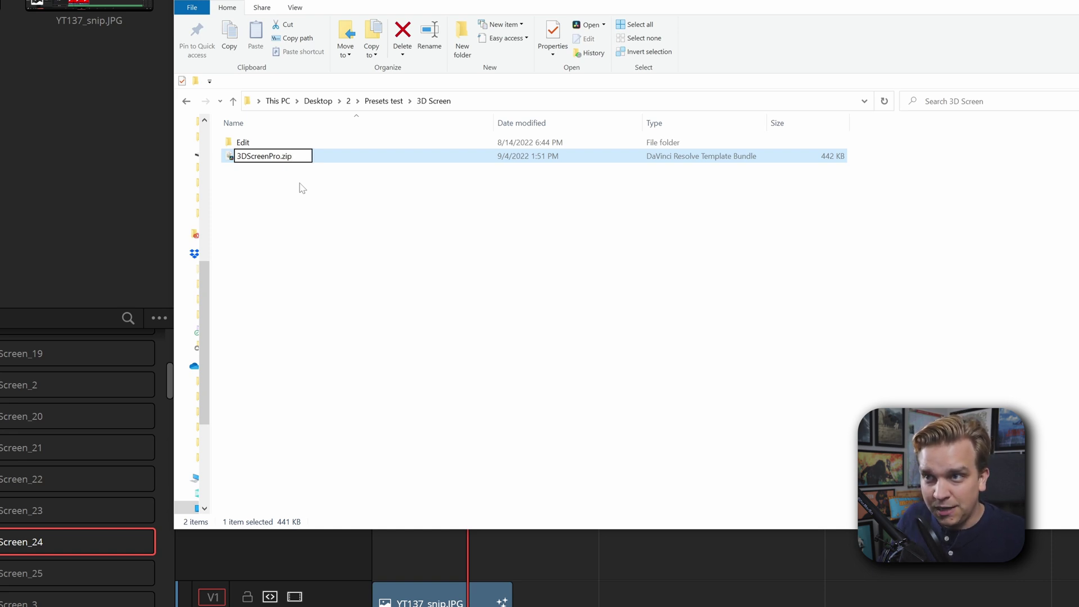
{"action": "key", "text": "Return"}
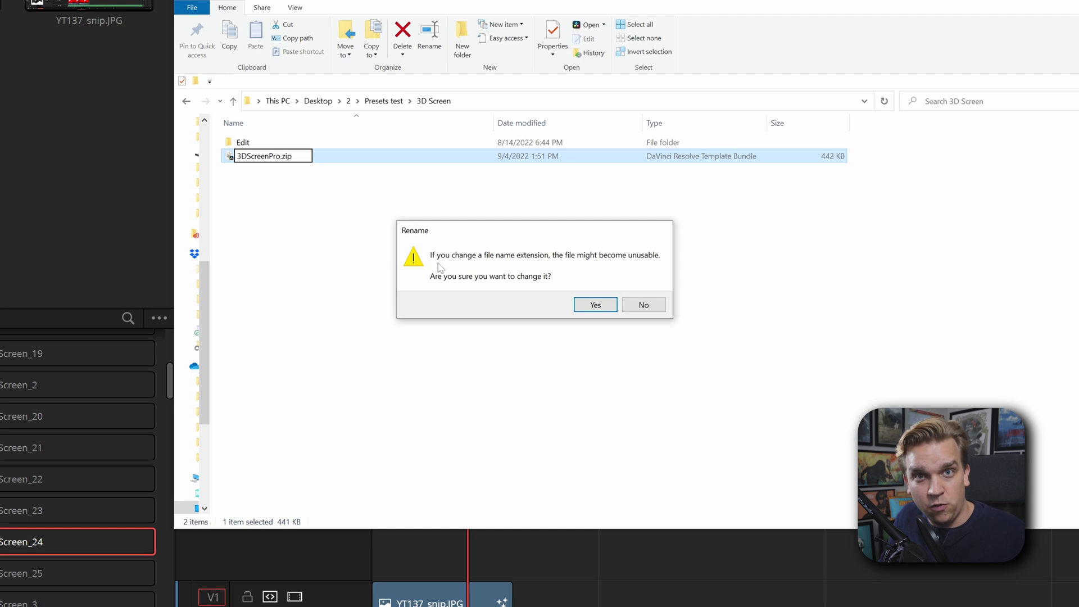
{"action": "left_click", "coordinate": [595, 305]}
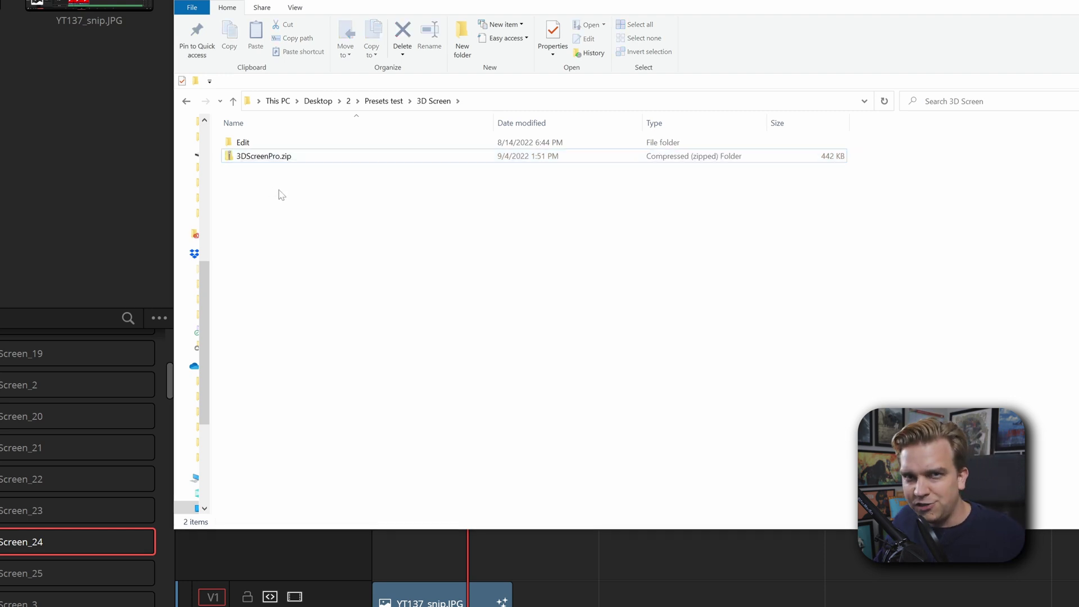
Extract the 3DScreenPro.zip archive into a 3DScreenPro folder
{"action": "double_click", "coordinate": [270, 156]}
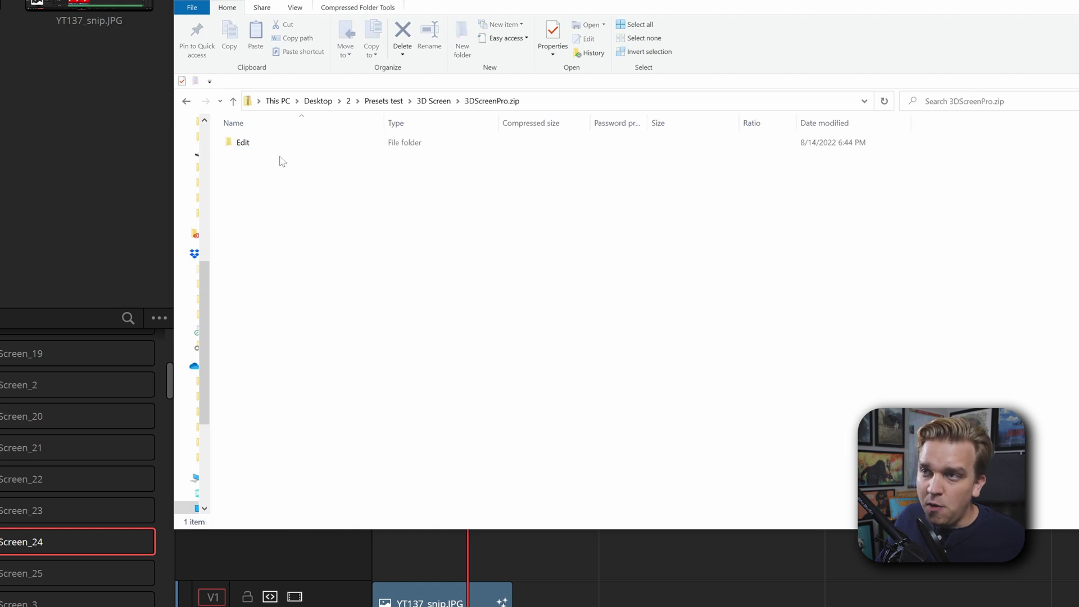
{"action": "left_click", "coordinate": [358, 8]}
{"action": "left_click", "coordinate": [469, 38]}
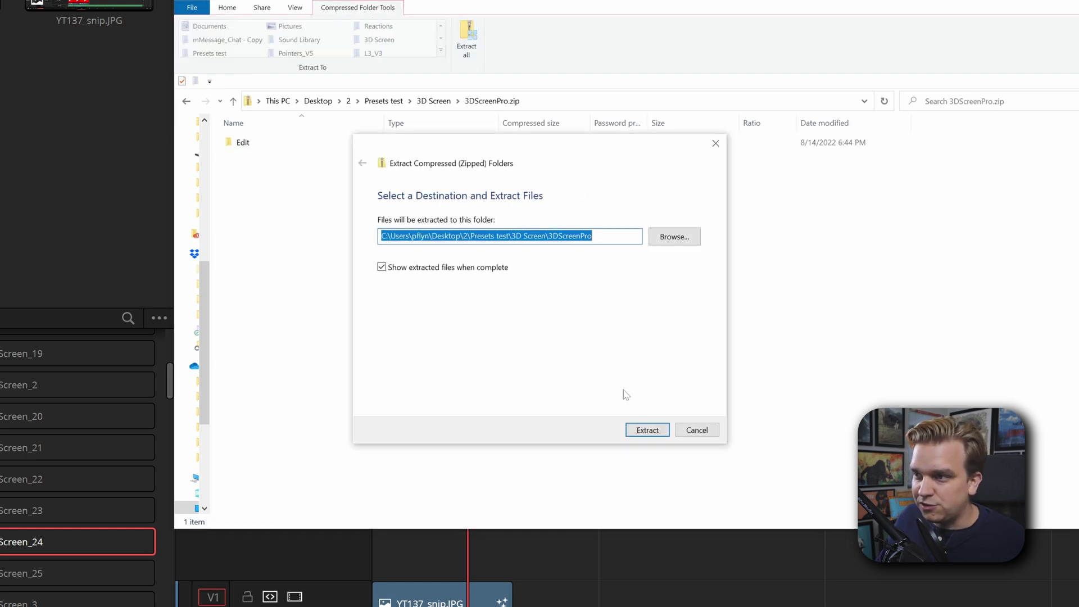
{"action": "left_click", "coordinate": [641, 429]}
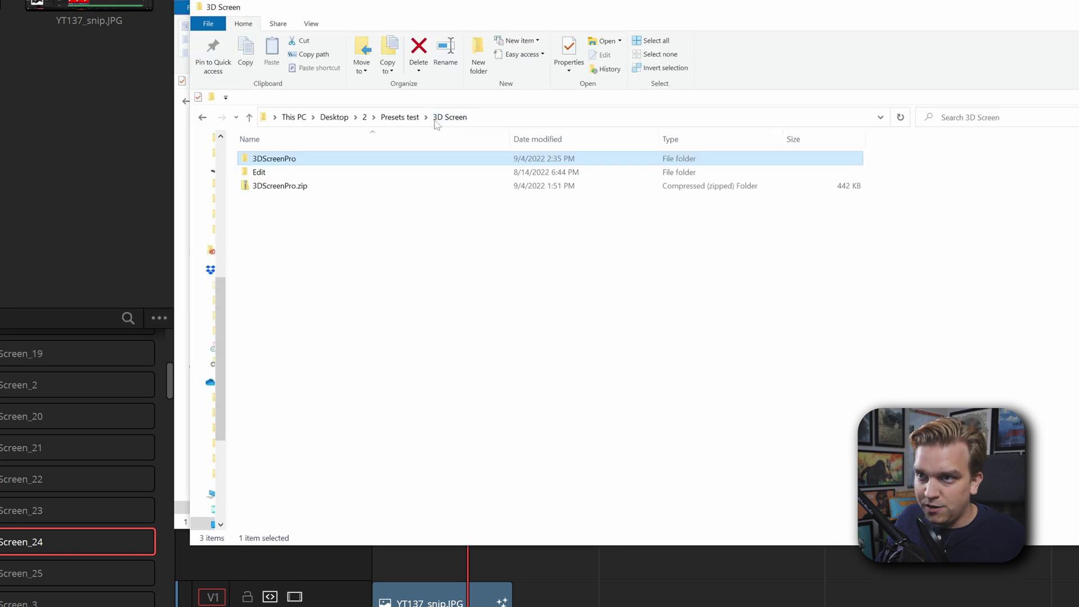
Browse into 3DScreenPro > Edit > Effects > Stirling Supply Co > 3D Screen Pro and scroll its files
{"action": "double_click", "coordinate": [303, 162]}
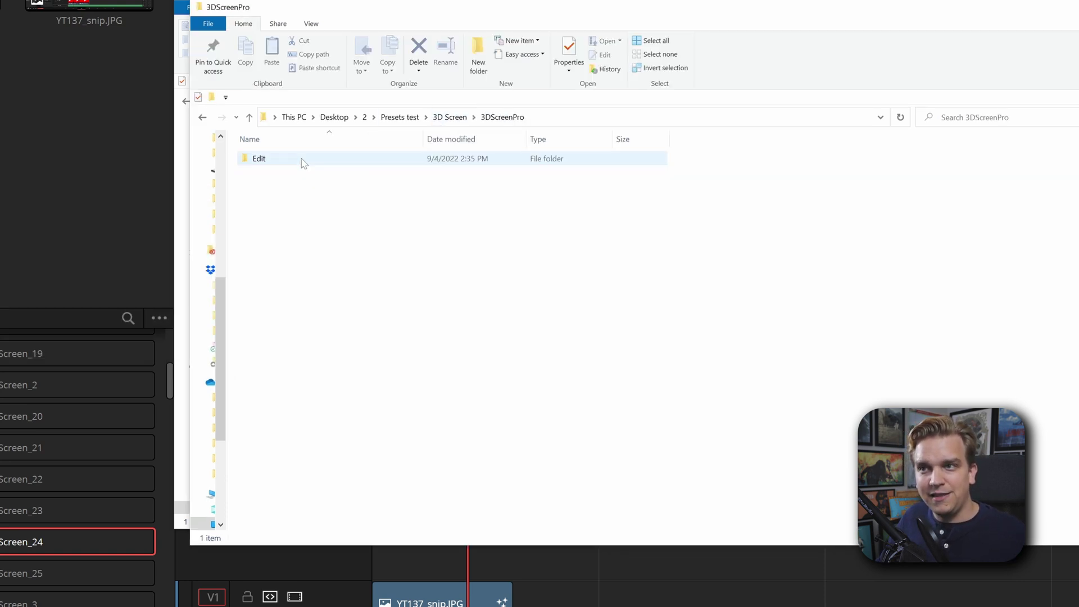
{"action": "double_click", "coordinate": [271, 159]}
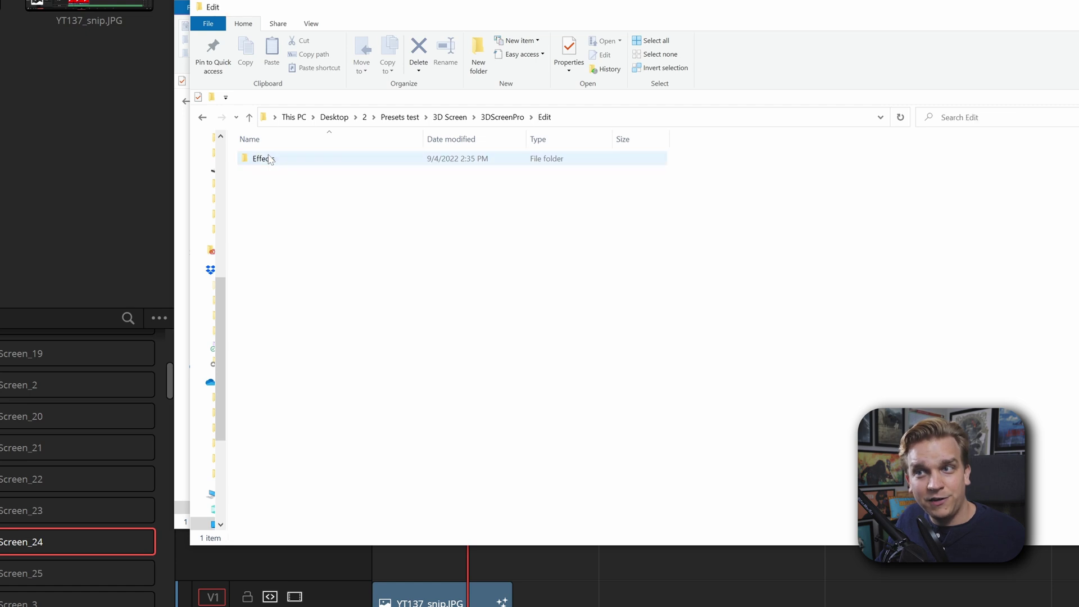
{"action": "double_click", "coordinate": [303, 162]}
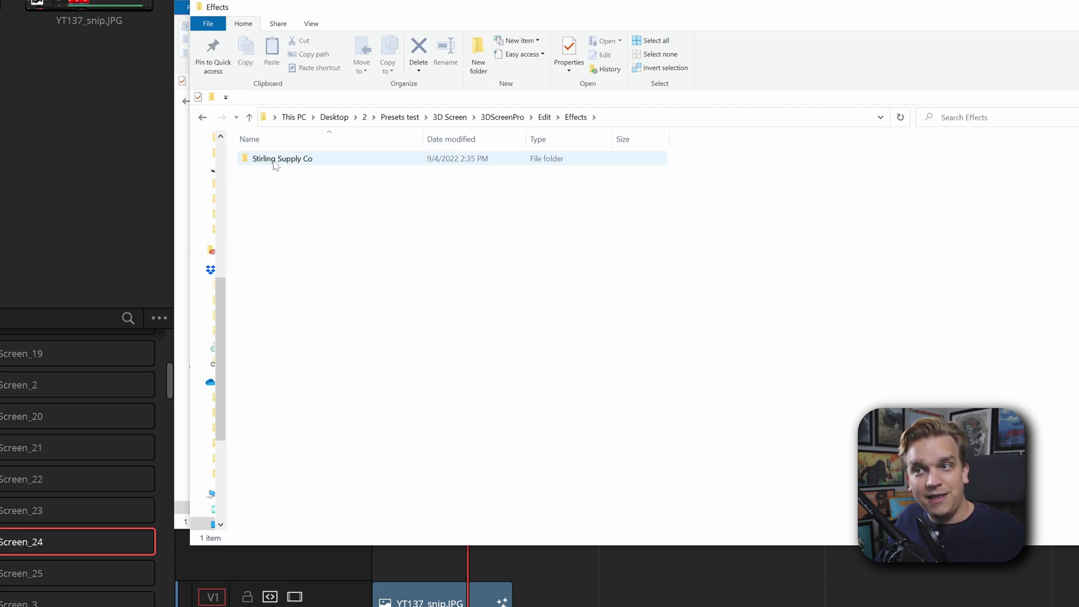
{"action": "double_click", "coordinate": [274, 162]}
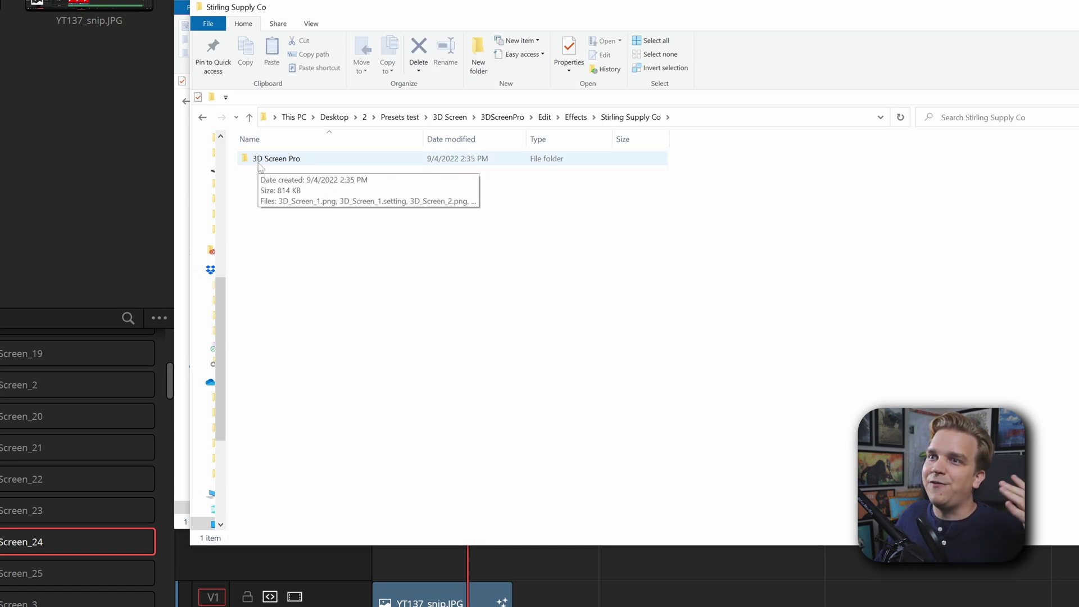
{"action": "double_click", "coordinate": [260, 165]}
{"action": "scroll", "coordinate": [426, 284], "scroll_direction": "down", "scroll_amount": 2}
{"action": "scroll", "coordinate": [427, 284], "scroll_direction": "down", "scroll_amount": 1}
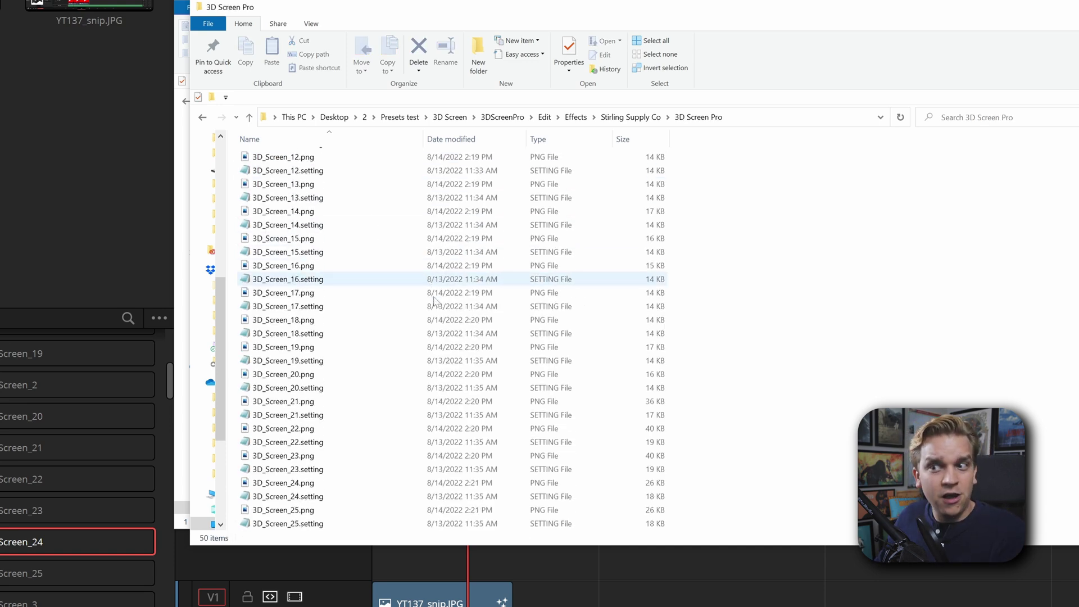
Scroll back to the top of the 3D Screen Pro file list
{"action": "scroll", "coordinate": [416, 428], "scroll_direction": "up", "scroll_amount": 8}
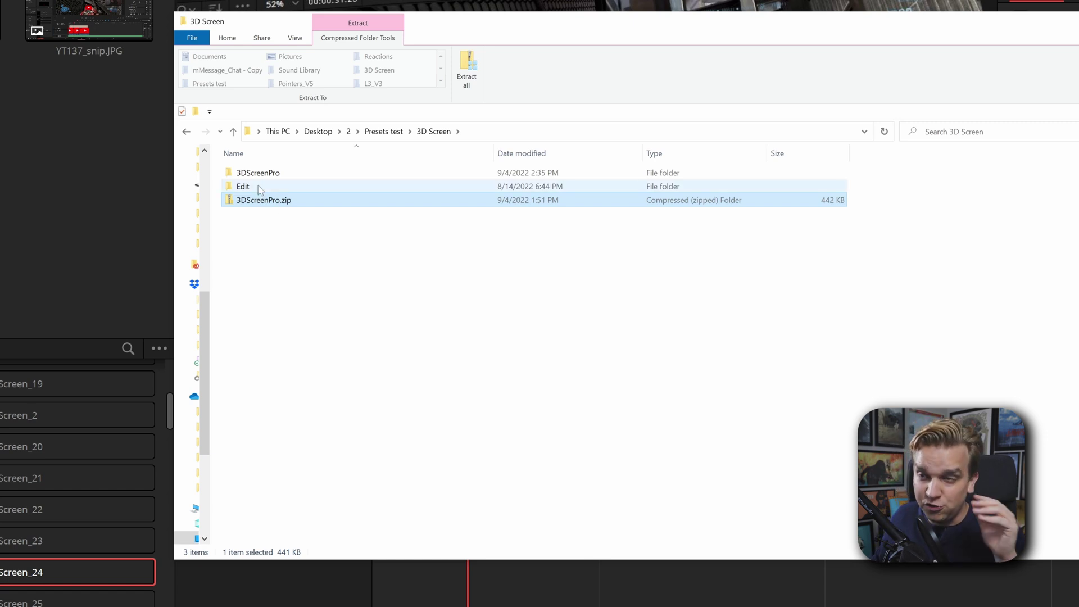
Open the 3D Screen folder's Edit > Effects folder and collapse Resolve's Effects category
{"action": "mouse_move", "coordinate": [261, 190]}
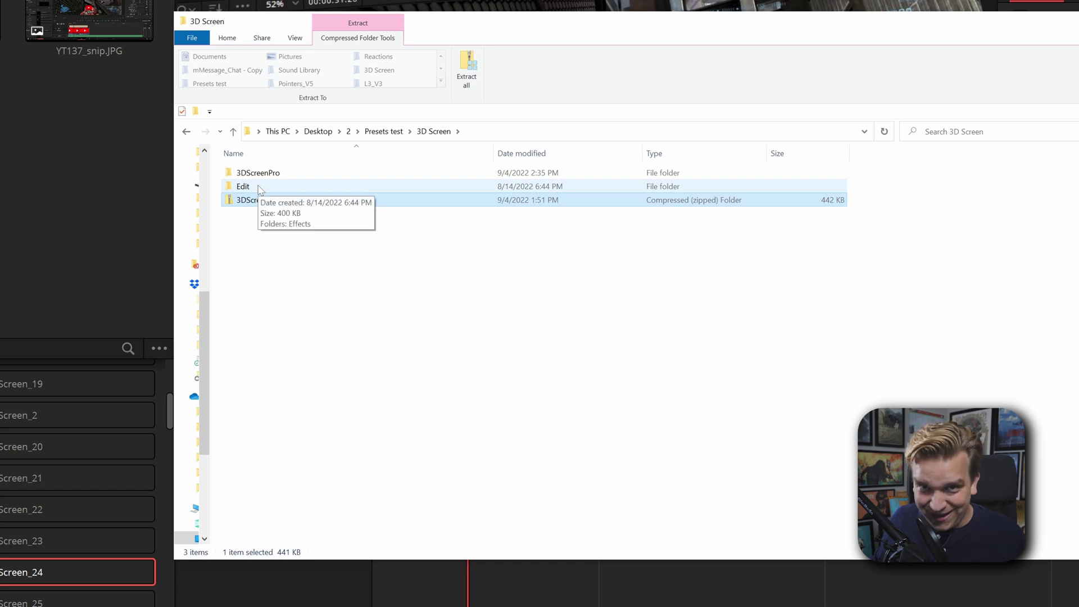
{"action": "double_click", "coordinate": [260, 188]}
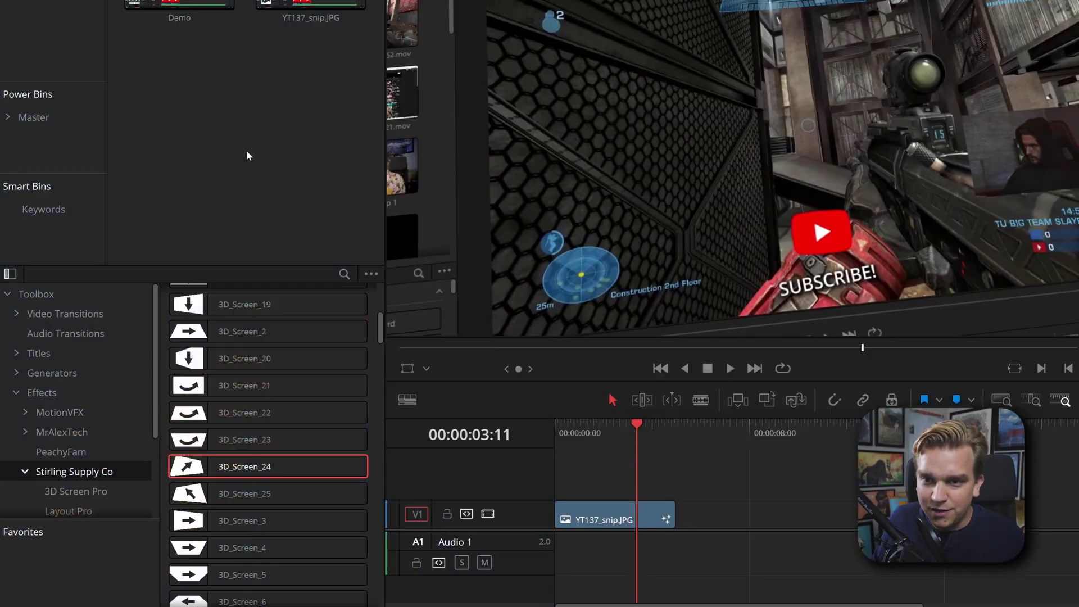
{"action": "left_click", "coordinate": [14, 393]}
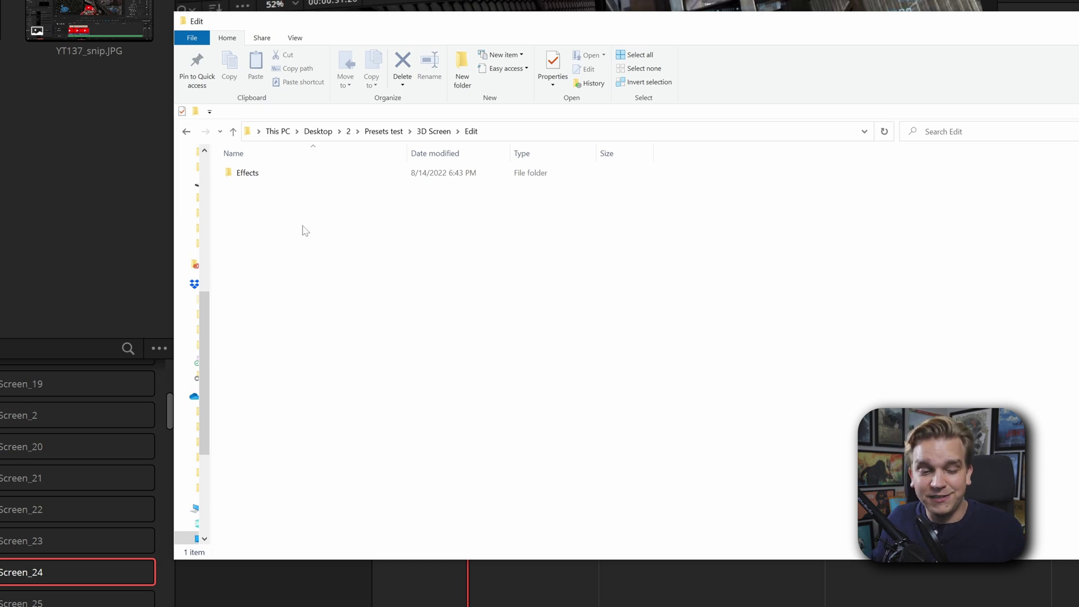
{"action": "double_click", "coordinate": [278, 179]}
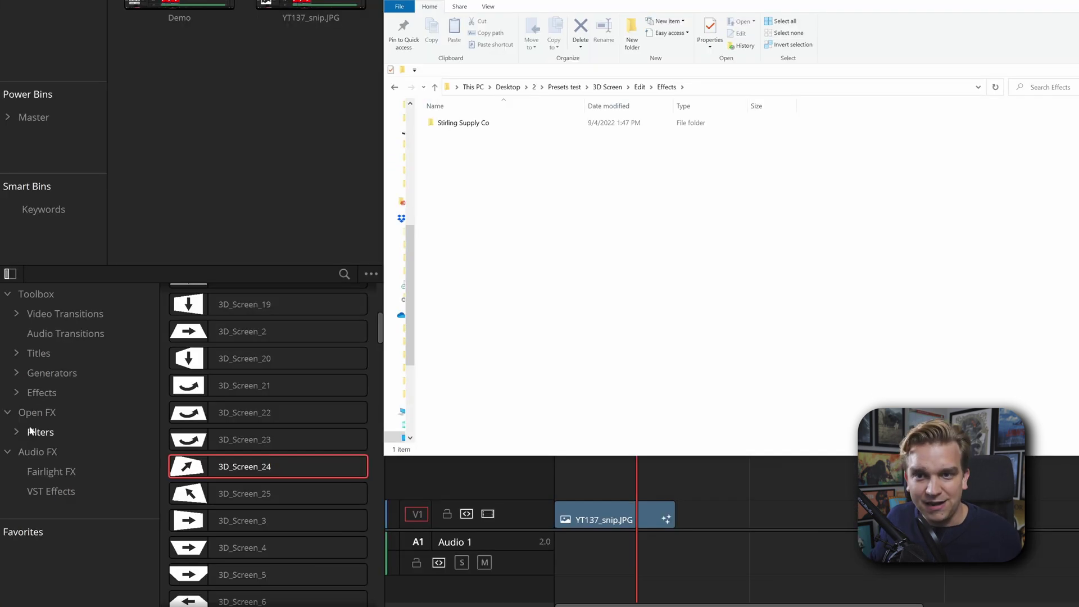
In the Effects Library, expand Effects and narrow it to Stirling Supply Co > 3D Screen Pro
{"action": "left_click", "coordinate": [16, 393]}
{"action": "scroll", "coordinate": [16, 393], "scroll_direction": "down", "scroll_amount": 3}
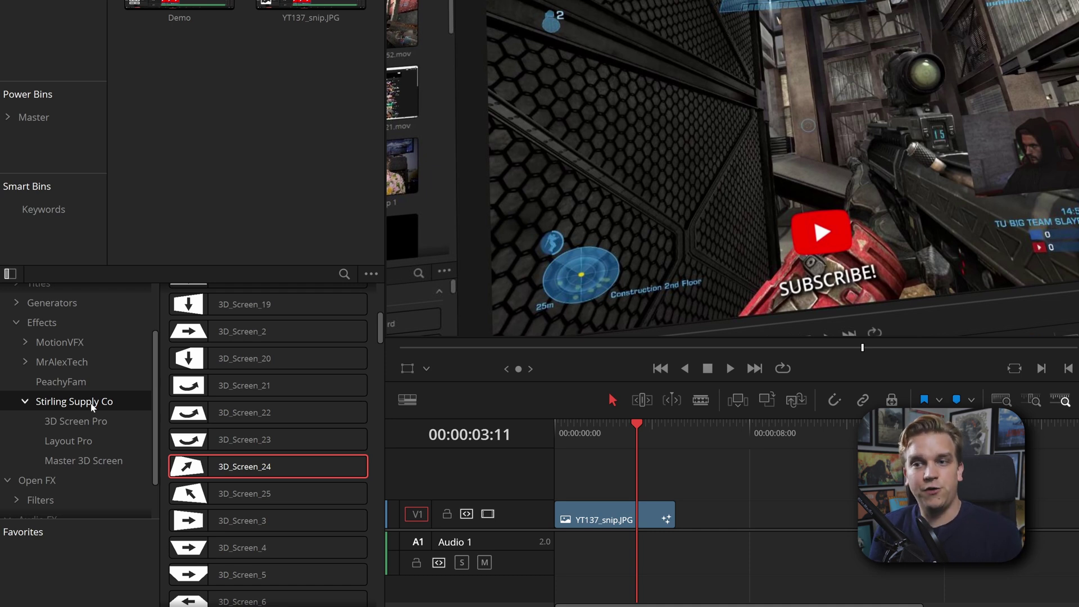
{"action": "left_click", "coordinate": [42, 323]}
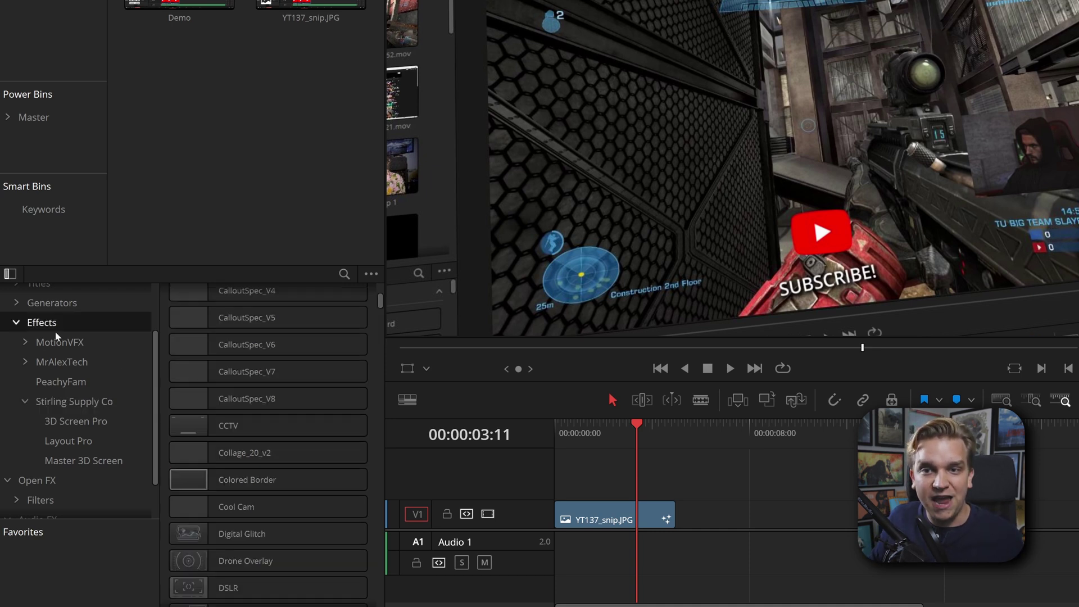
{"action": "scroll", "coordinate": [296, 387], "scroll_direction": "down", "scroll_amount": 10}
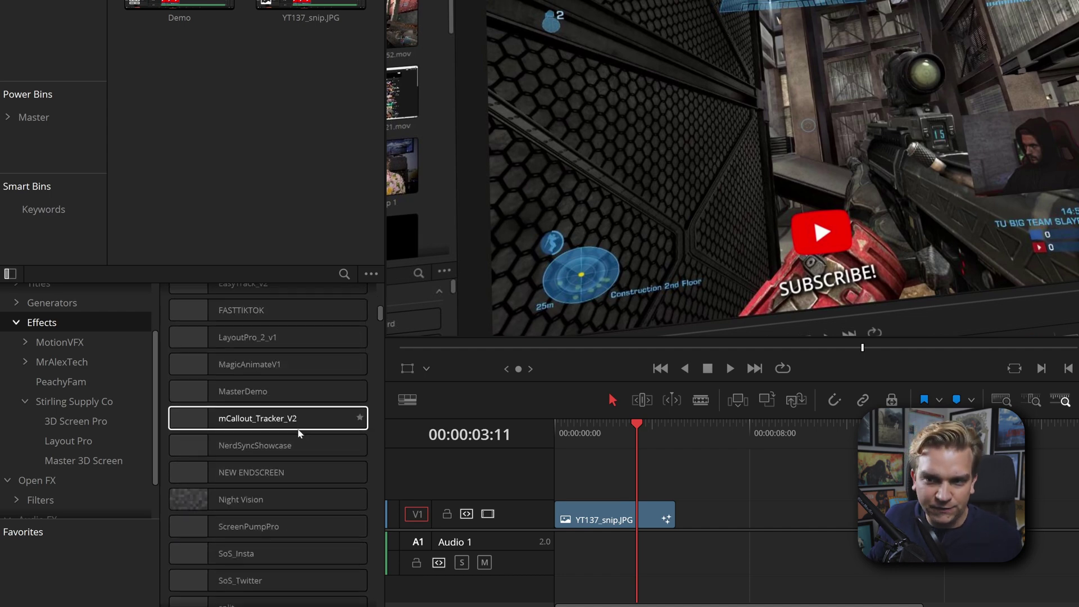
{"action": "scroll", "coordinate": [278, 472], "scroll_direction": "up", "scroll_amount": 8}
{"action": "scroll", "coordinate": [279, 477], "scroll_direction": "up", "scroll_amount": 4}
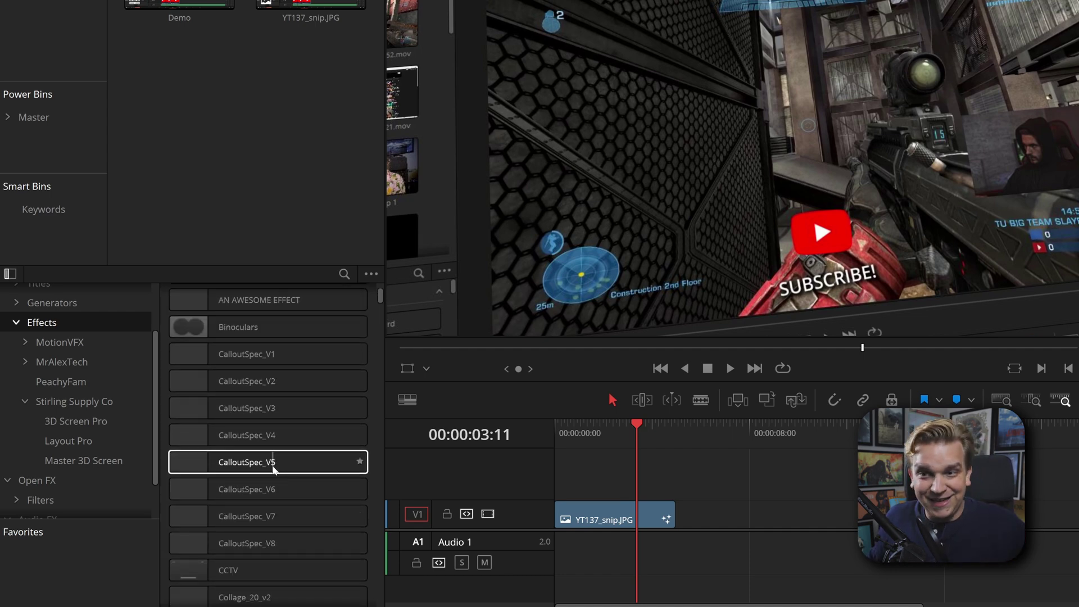
{"action": "scroll", "coordinate": [290, 448], "scroll_direction": "down", "scroll_amount": 3}
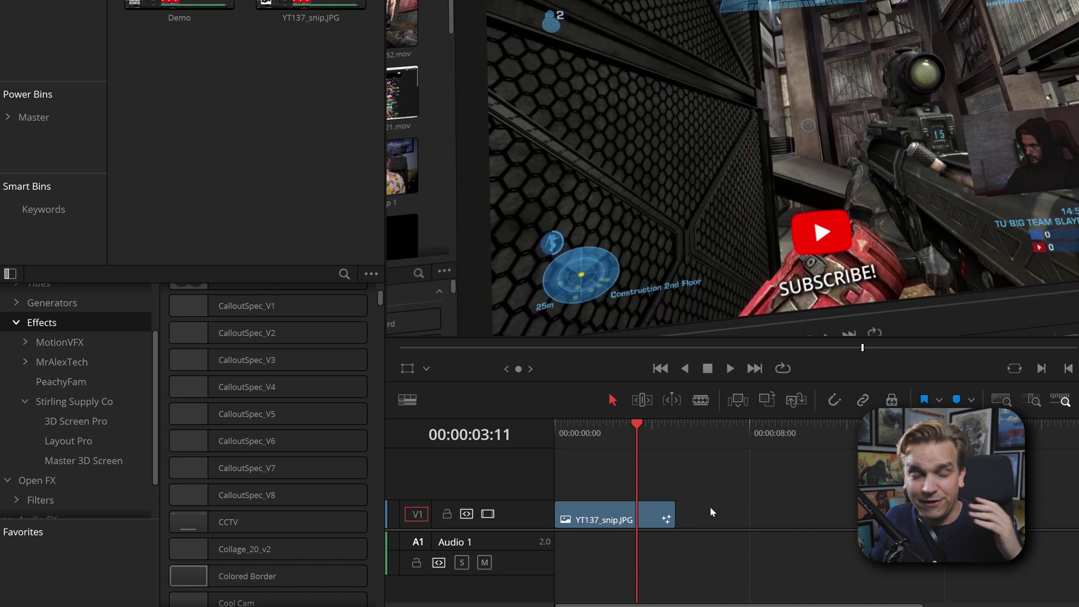
{"action": "left_click", "coordinate": [70, 401]}
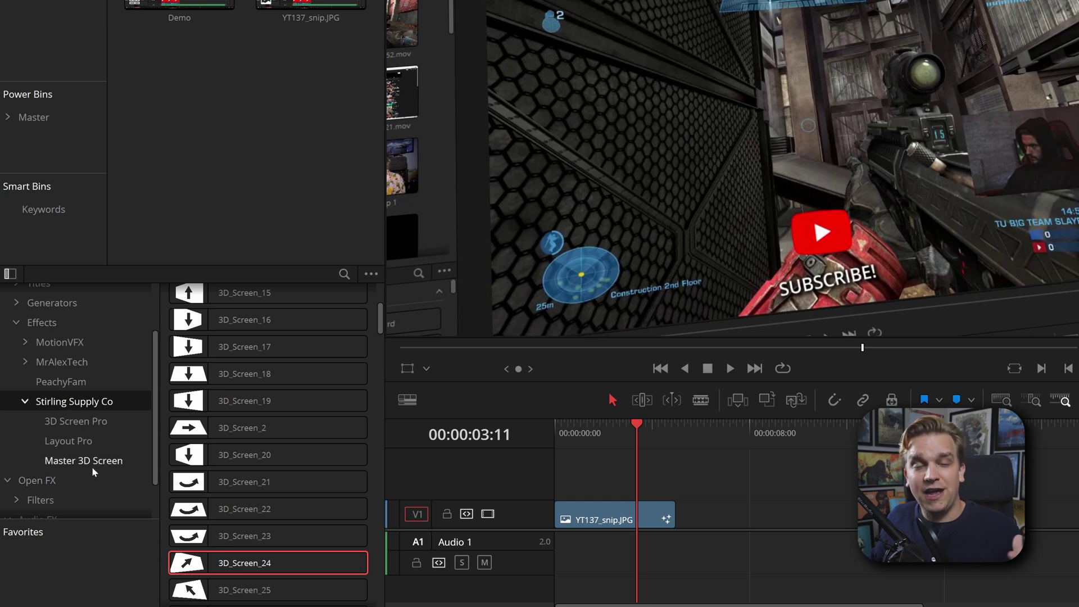
{"action": "left_click", "coordinate": [75, 421]}
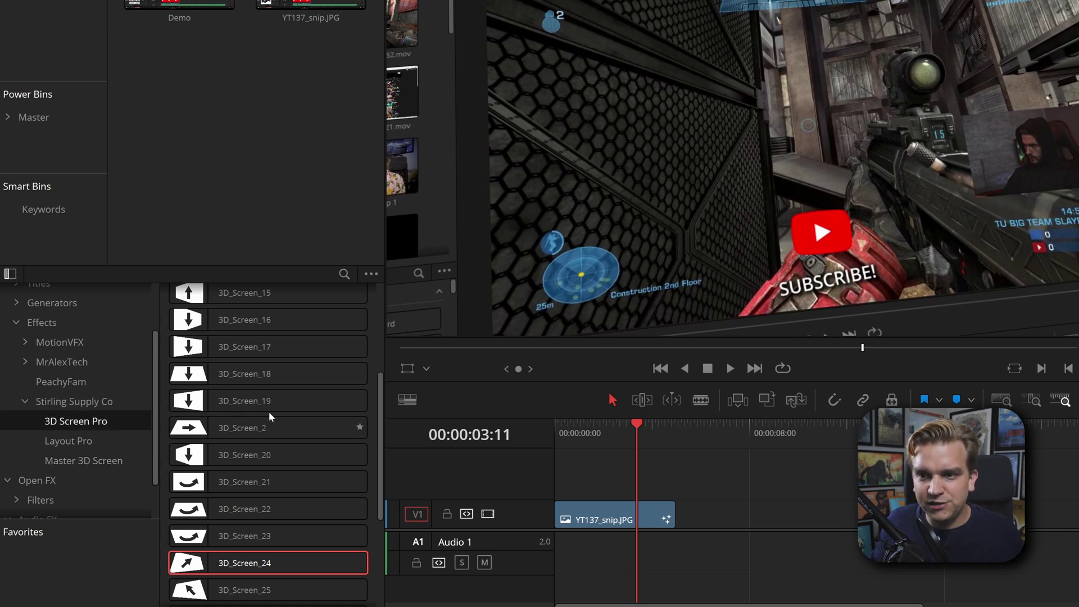
{"action": "scroll", "coordinate": [281, 393], "scroll_direction": "down", "scroll_amount": 3}
{"action": "scroll", "coordinate": [288, 378], "scroll_direction": "down", "scroll_amount": 2}
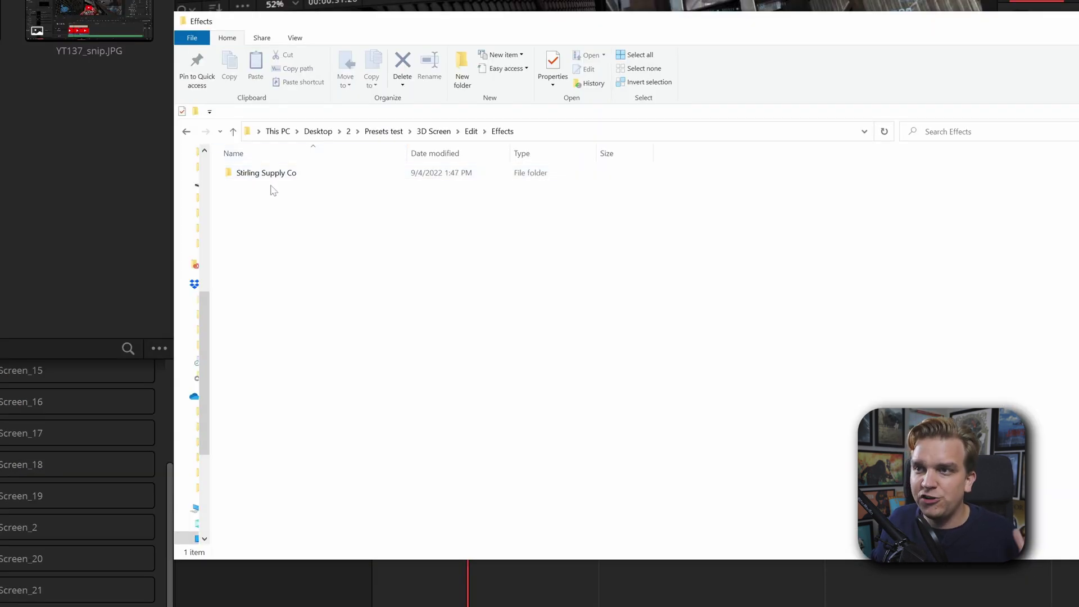
Open the Stirling Supply Co > 3D Screen Pro folder in File Explorer
{"action": "left_click", "coordinate": [260, 174]}
{"action": "double_click", "coordinate": [261, 174]}
{"action": "double_click", "coordinate": [262, 174]}
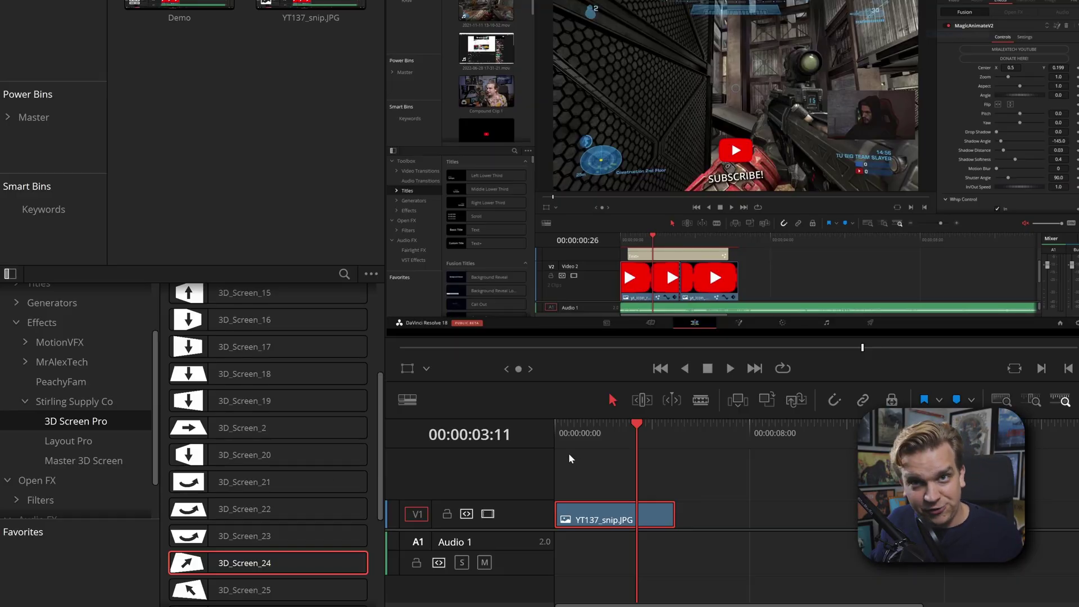
Scroll the 3D Screen Pro effects list and compare it with the on-disk 3D Screen Pro folder
{"action": "scroll", "coordinate": [308, 392], "scroll_direction": "up", "scroll_amount": 5}
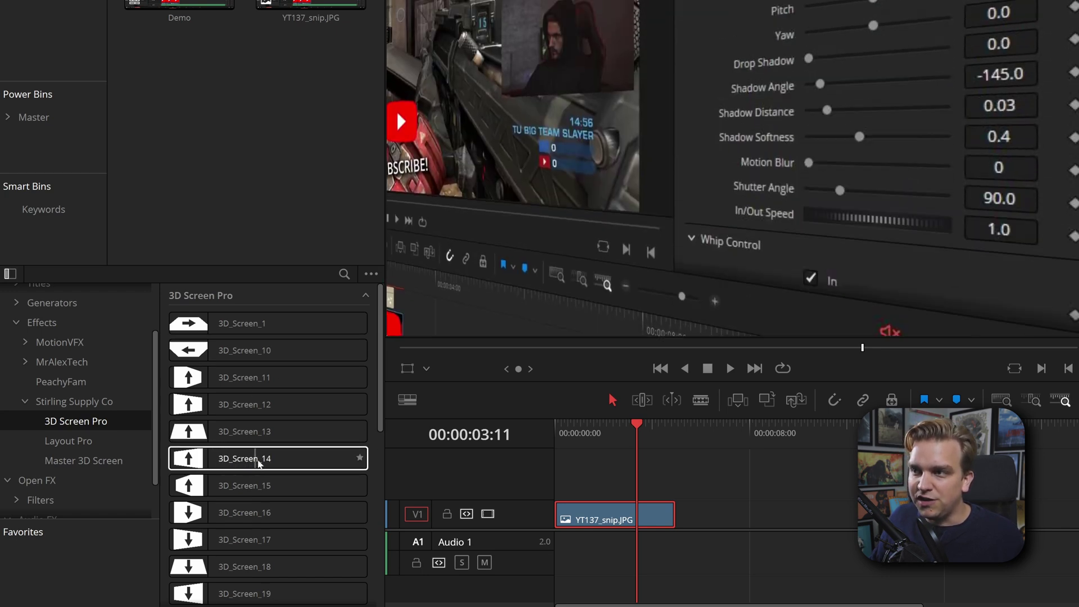
{"action": "scroll", "coordinate": [301, 472], "scroll_direction": "down", "scroll_amount": 5}
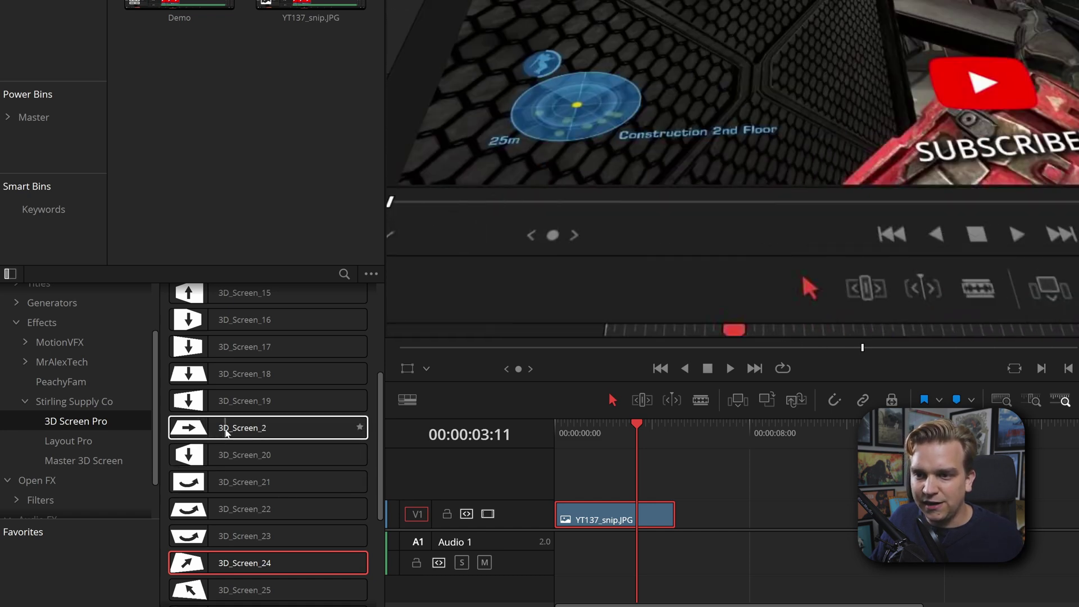
{"action": "scroll", "coordinate": [189, 475], "scroll_direction": "down", "scroll_amount": 2}
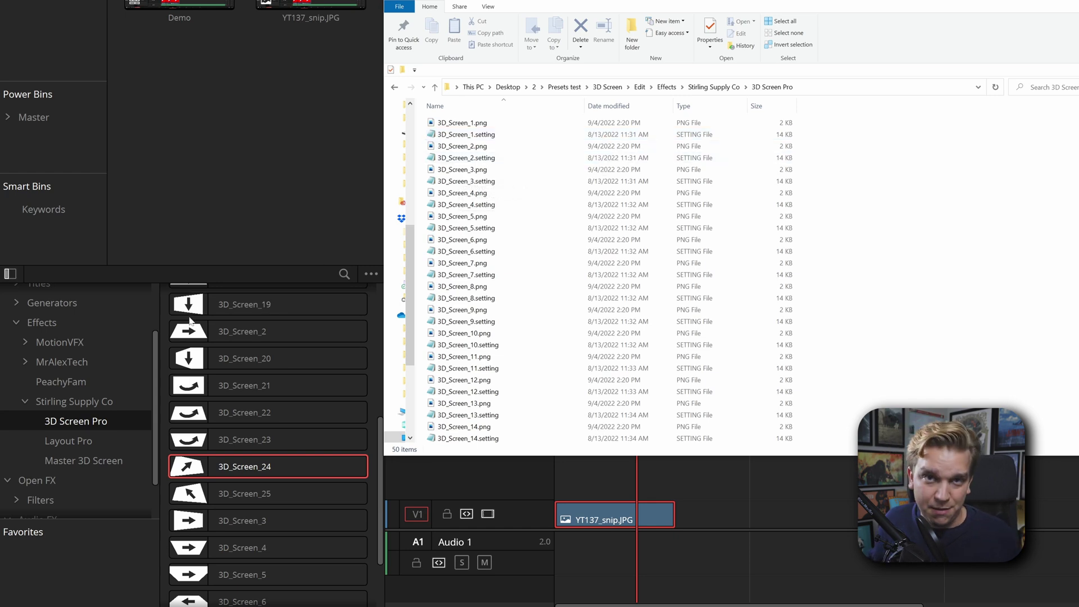
{"action": "left_click", "coordinate": [270, 426]}
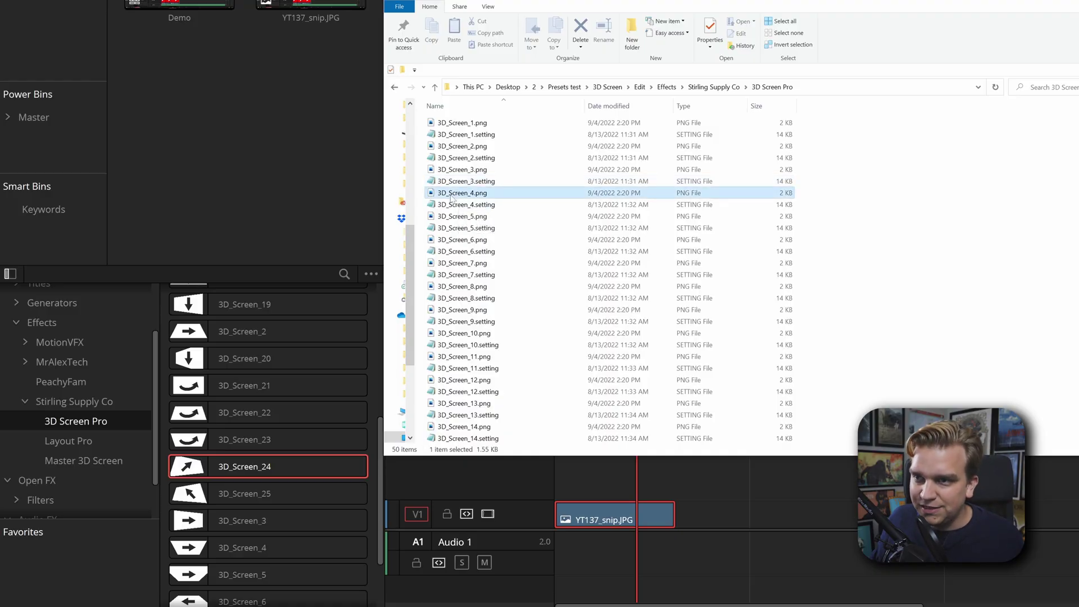
Open the Resize pictures options for the 3D_Screen_4.png icon
{"action": "right_click", "coordinate": [453, 197]}
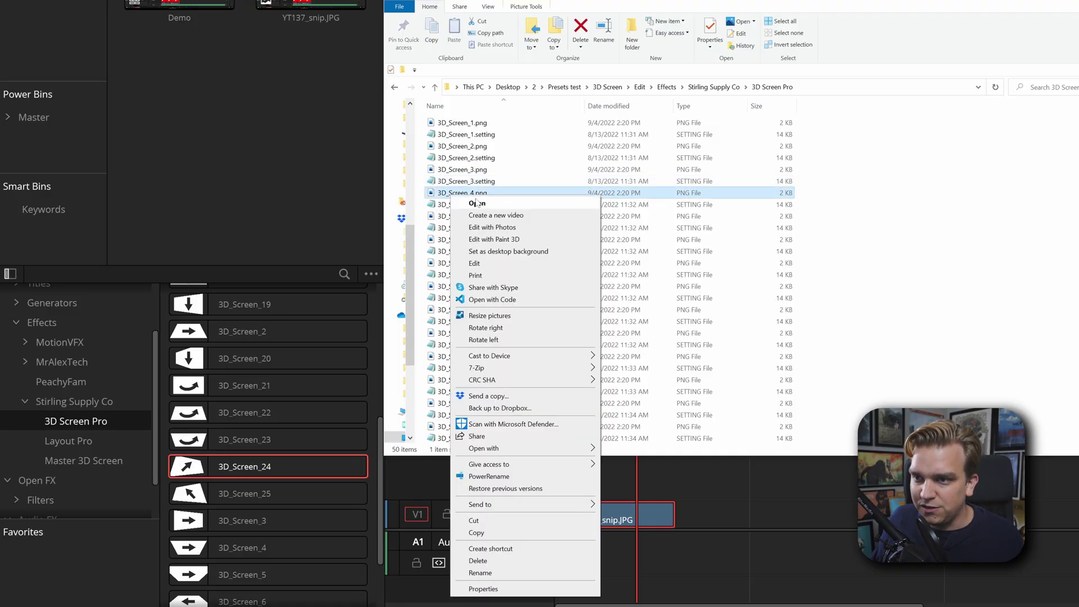
{"action": "left_click", "coordinate": [528, 315]}
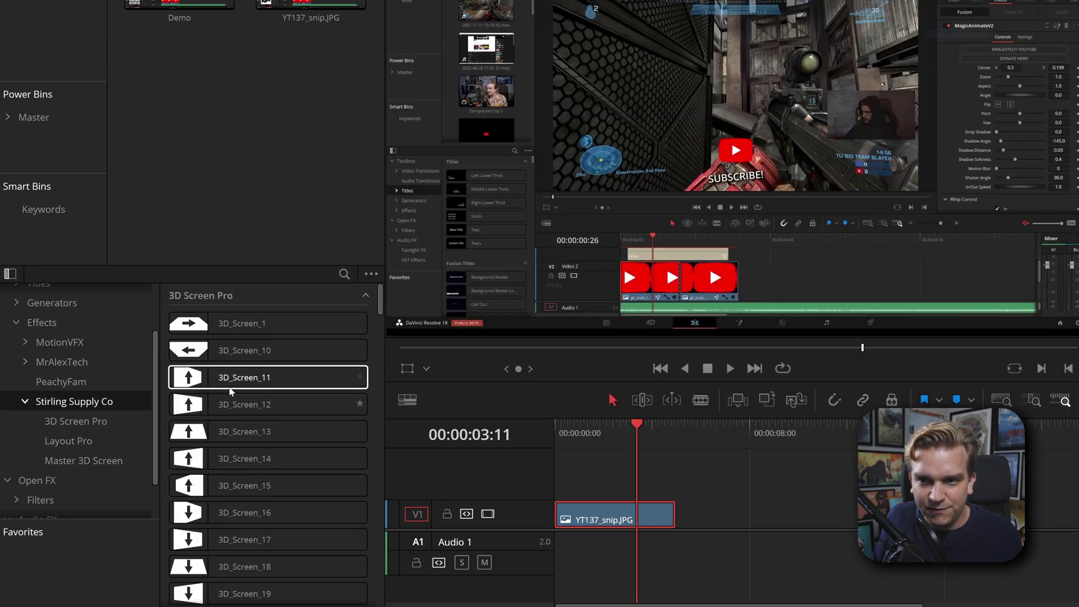
{"action": "scroll", "coordinate": [251, 379], "scroll_direction": "down", "scroll_amount": 5}
{"action": "scroll", "coordinate": [251, 393], "scroll_direction": "up", "scroll_amount": 6}
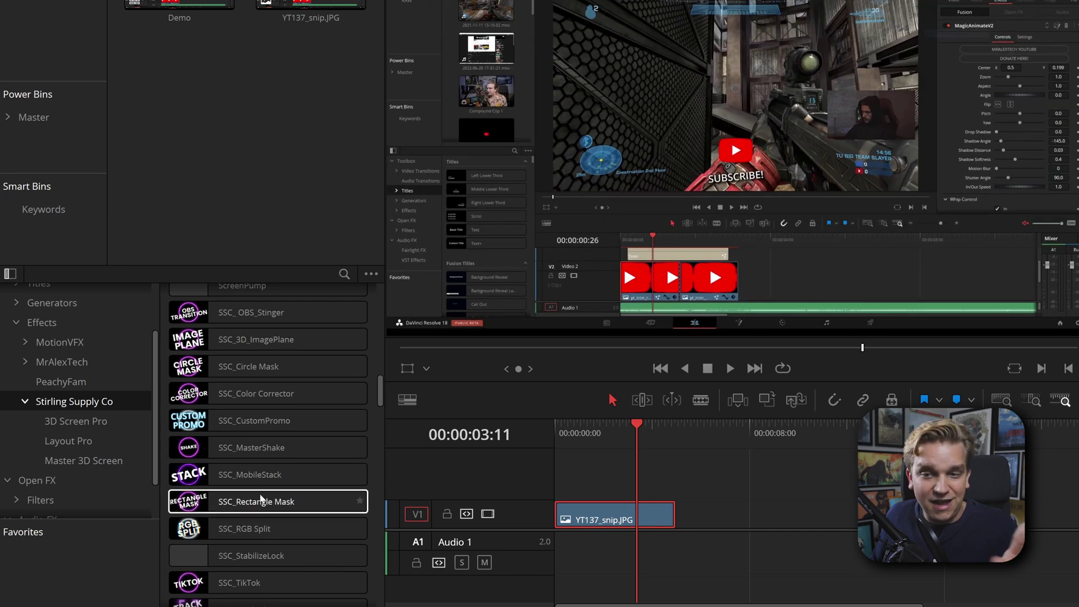
{"action": "scroll", "coordinate": [307, 519], "scroll_direction": "down", "scroll_amount": 4}
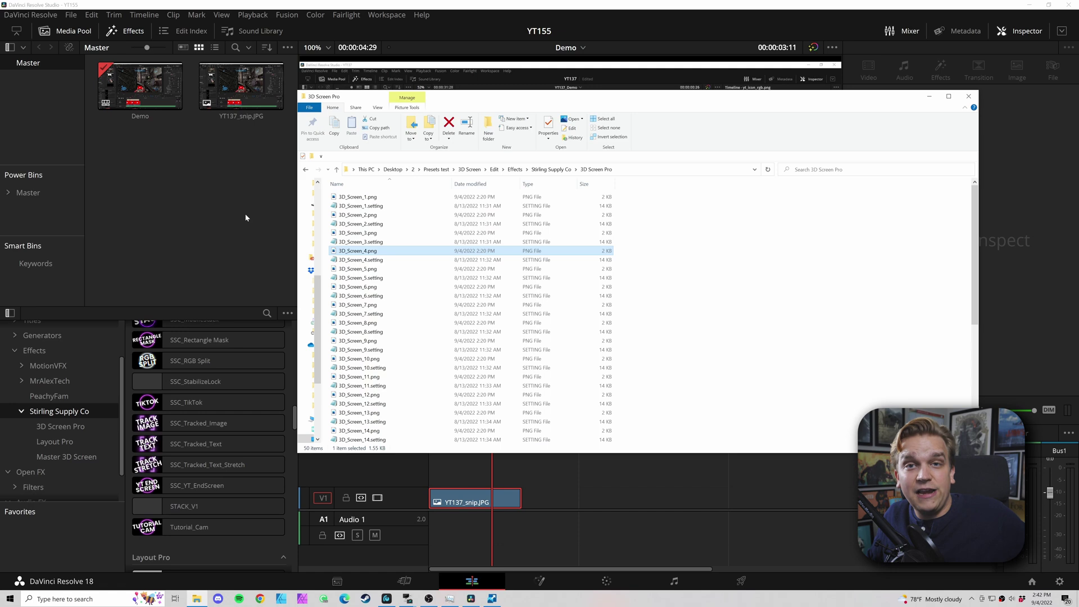
On Resolve's Fusion page, browse the library to Templates > Edit > Generators > Stirling Supply Co
{"action": "left_click", "coordinate": [65, 433]}
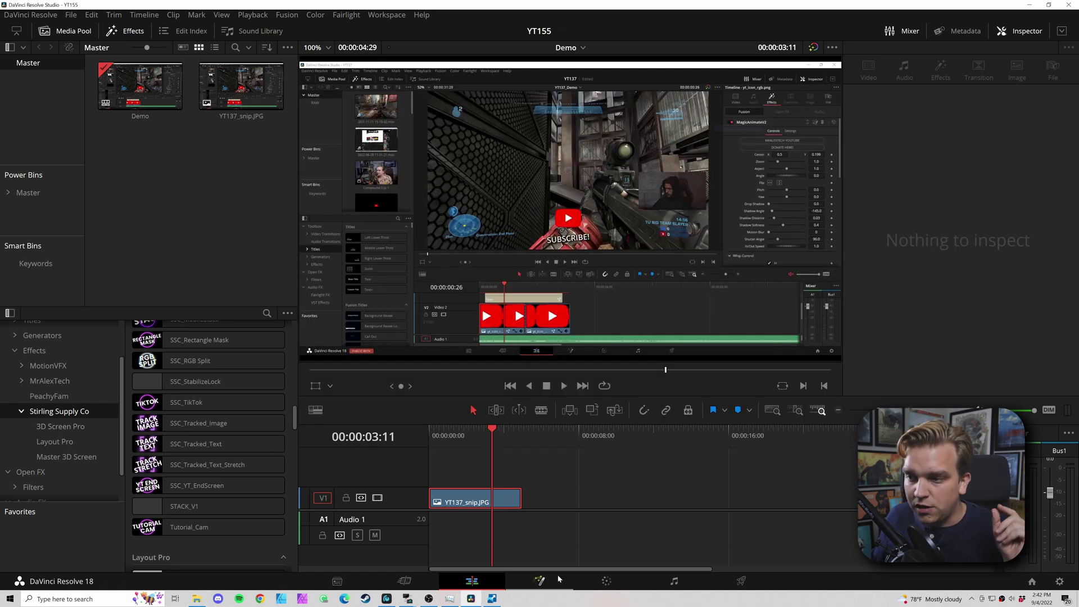
{"action": "left_click", "coordinate": [541, 582]}
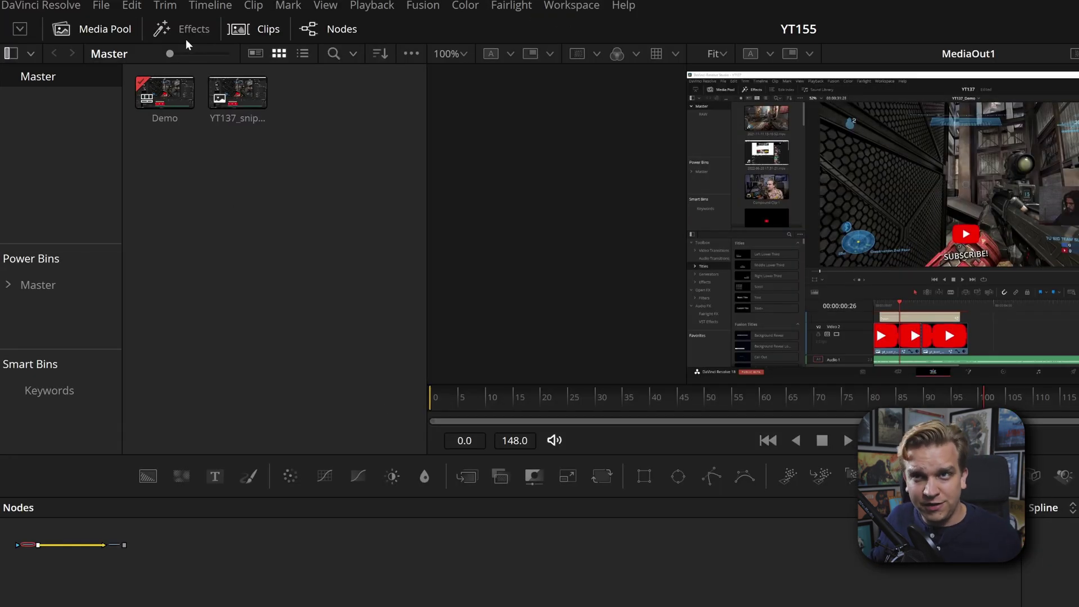
{"action": "left_click", "coordinate": [183, 35]}
{"action": "left_click", "coordinate": [5, 107]}
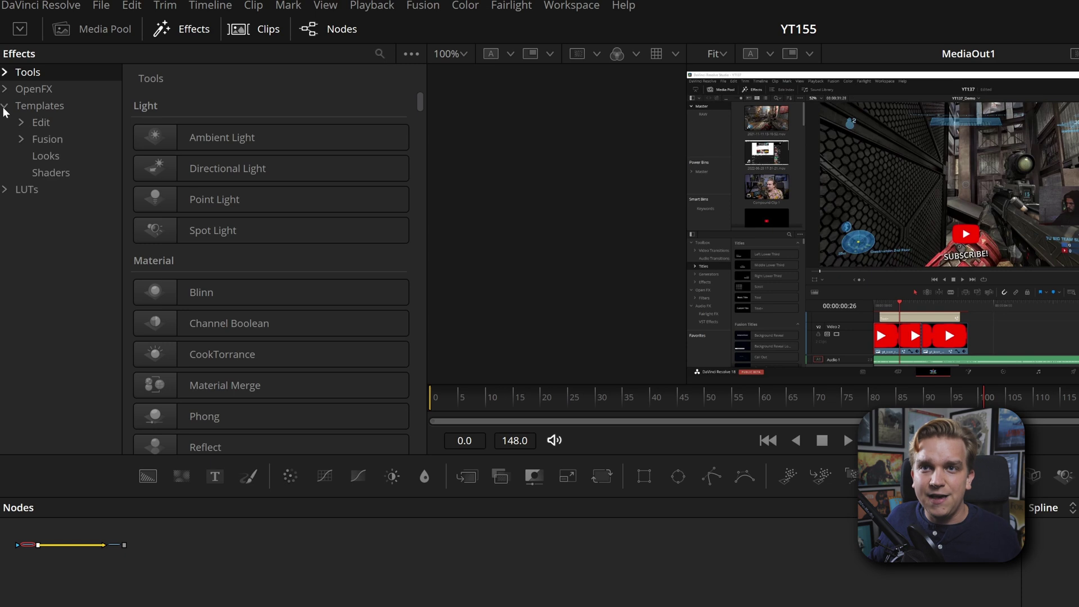
{"action": "left_click", "coordinate": [22, 122]}
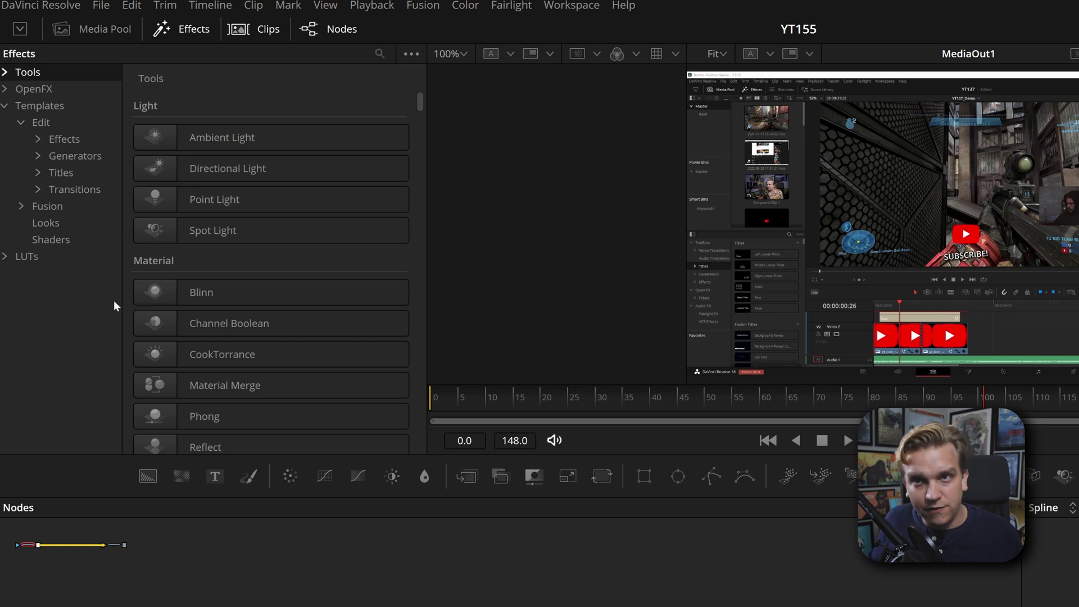
{"action": "left_click", "coordinate": [64, 139]}
{"action": "left_click", "coordinate": [60, 157]}
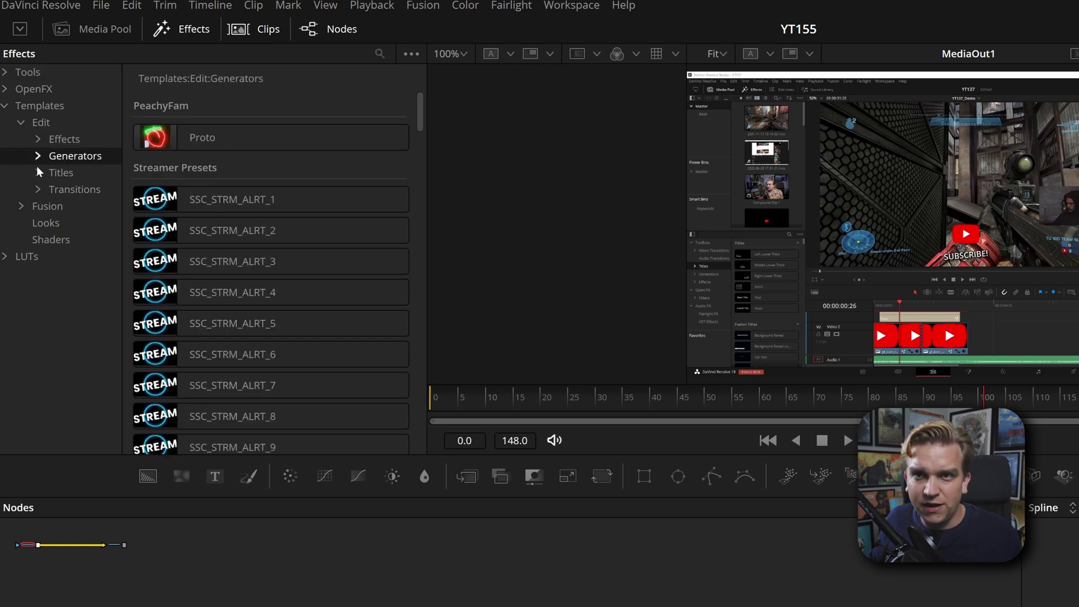
{"action": "left_click", "coordinate": [37, 156]}
{"action": "left_click", "coordinate": [83, 173]}
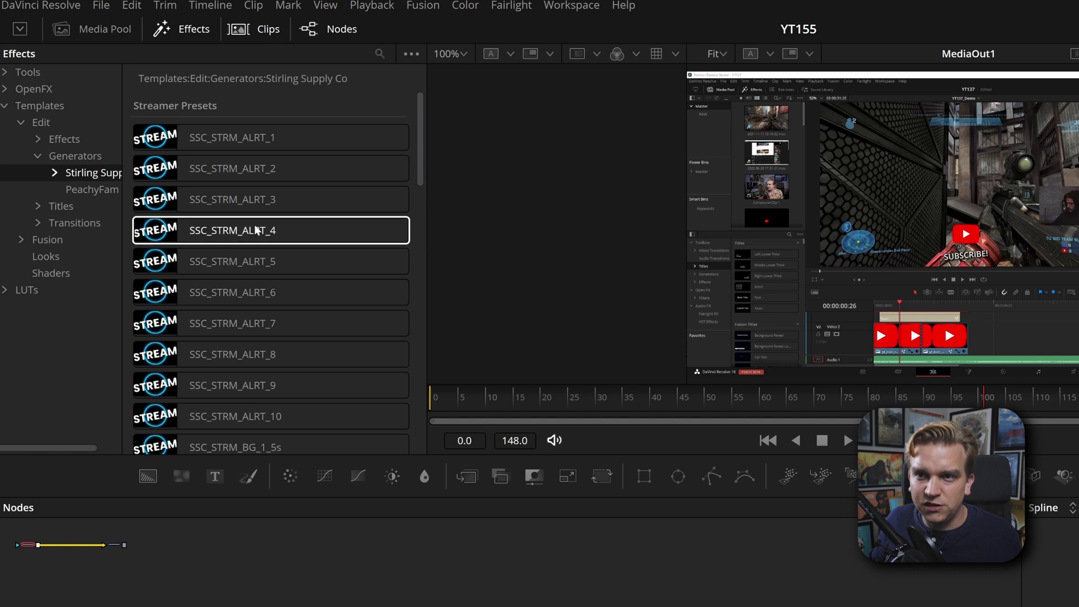
{"action": "scroll", "coordinate": [270, 253], "scroll_direction": "down", "scroll_amount": 10}
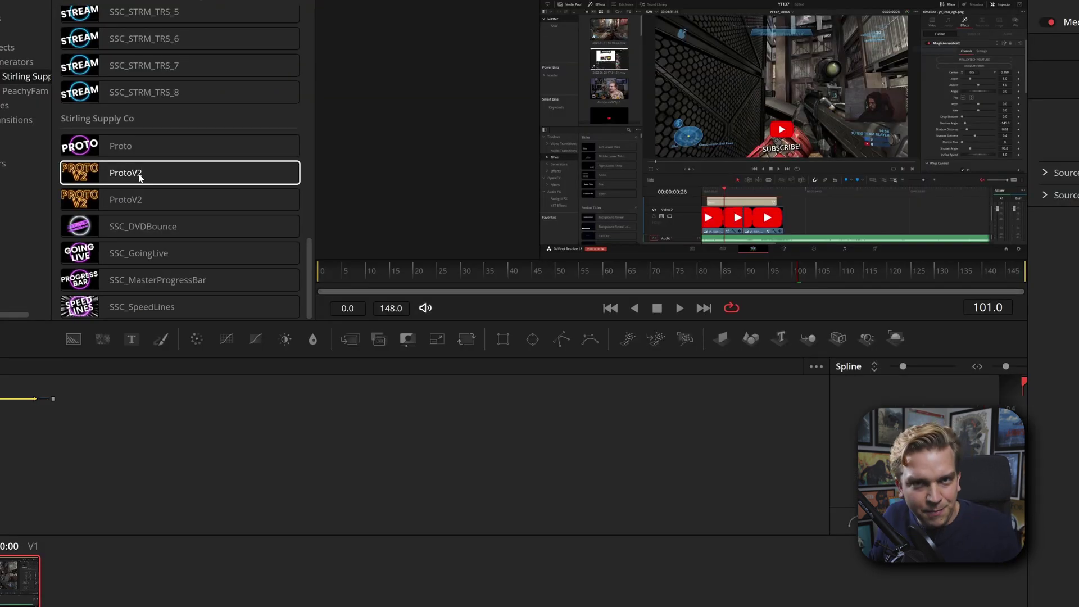
Add the ProtoV2 generator to the node graph and expand its group to view the nodes
{"action": "left_click_drag", "start_coordinate": [140, 177], "coordinate": [337, 434]}
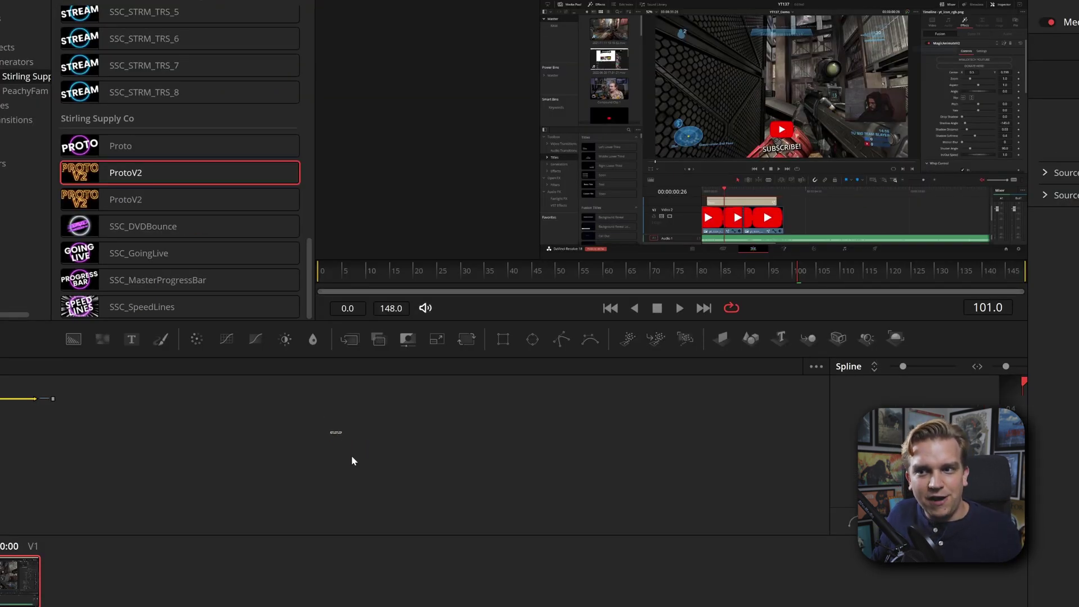
{"action": "scroll", "coordinate": [325, 466], "scroll_direction": "up", "scroll_amount": 2}
{"action": "double_click", "coordinate": [347, 404]}
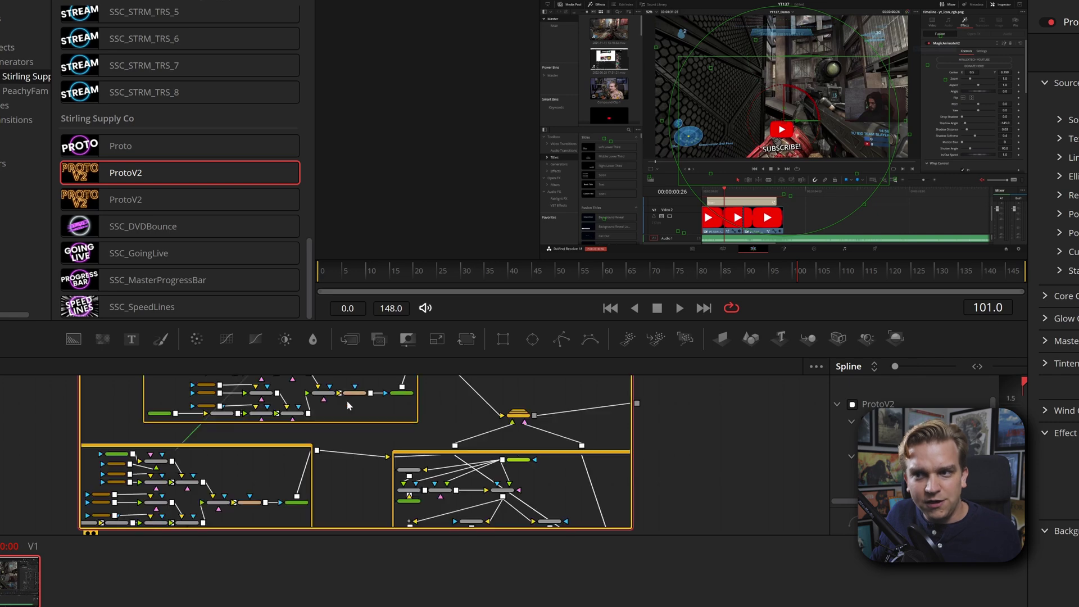
{"action": "scroll", "coordinate": [346, 400], "scroll_direction": "up", "scroll_amount": 3}
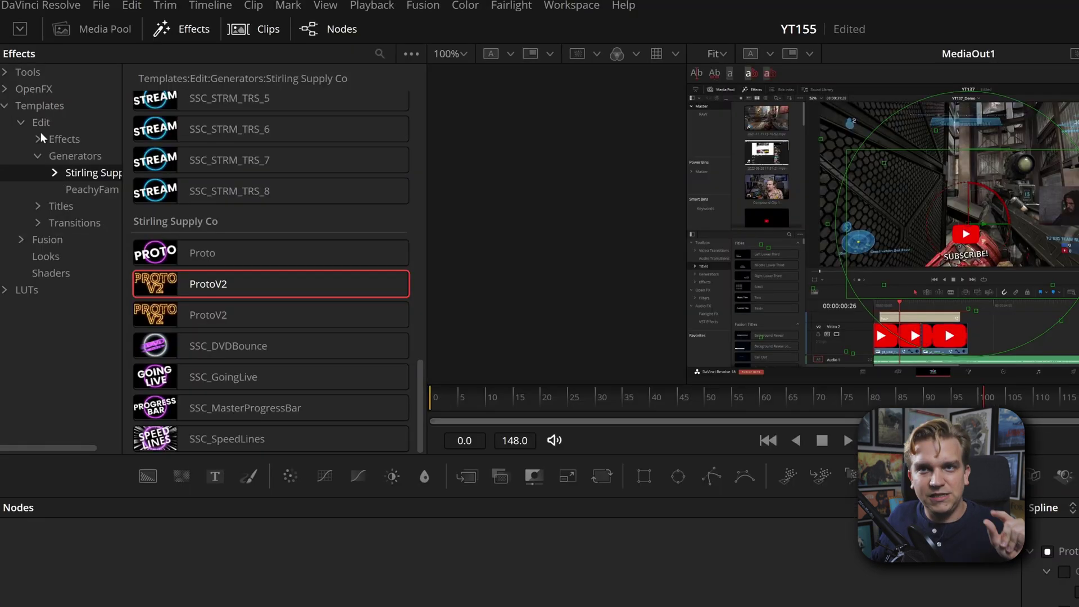
{"action": "left_click", "coordinate": [40, 122]}
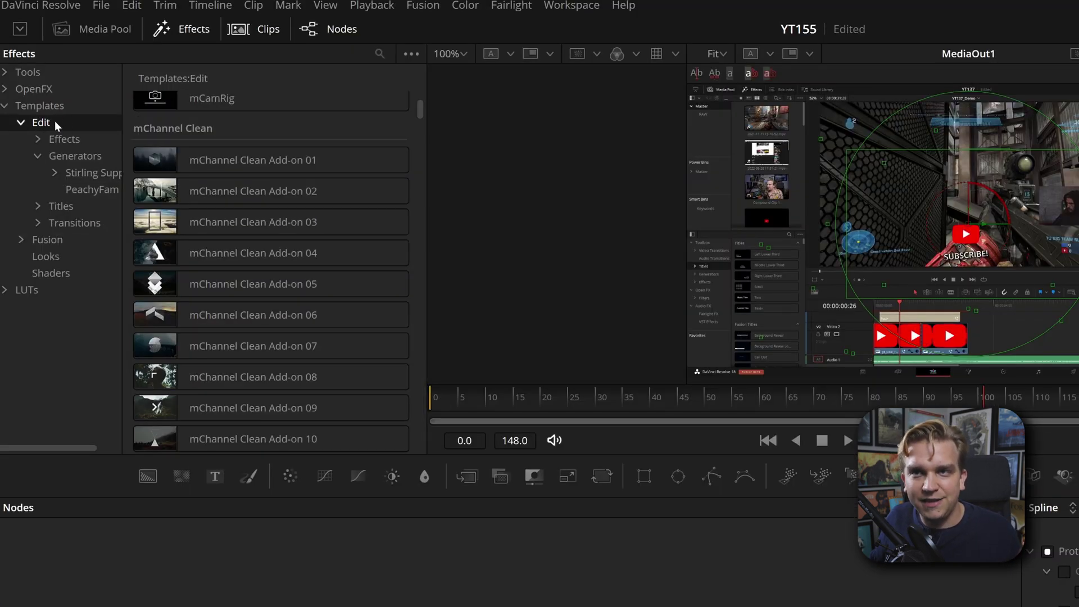
Reveal the Fusion Templates folder on disk and delete the 3DScreenPro.drfx bundle
{"action": "left_click", "coordinate": [410, 55]}
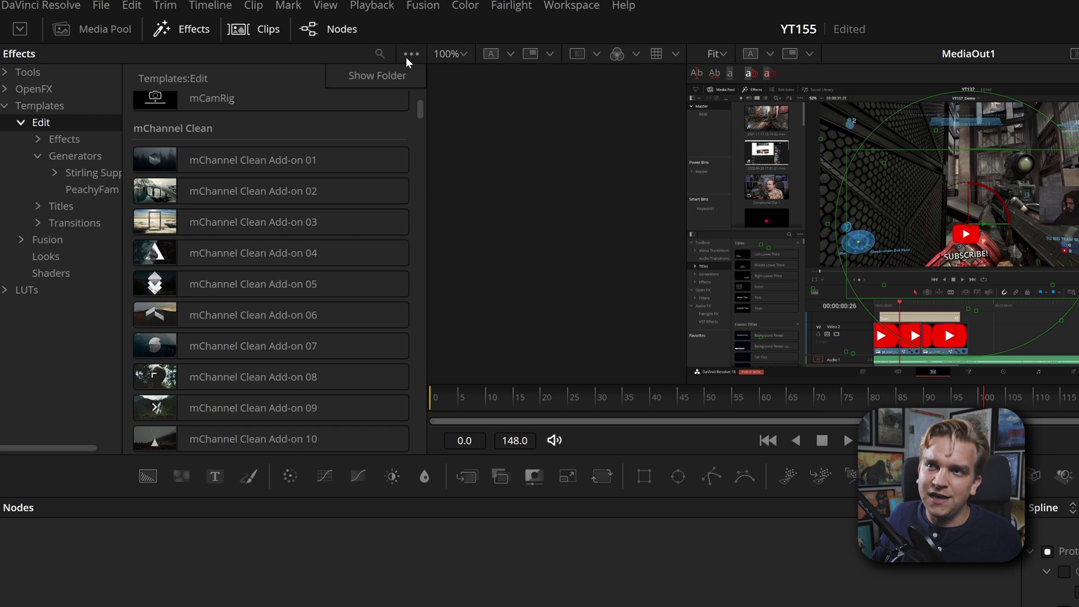
{"action": "left_click", "coordinate": [403, 73]}
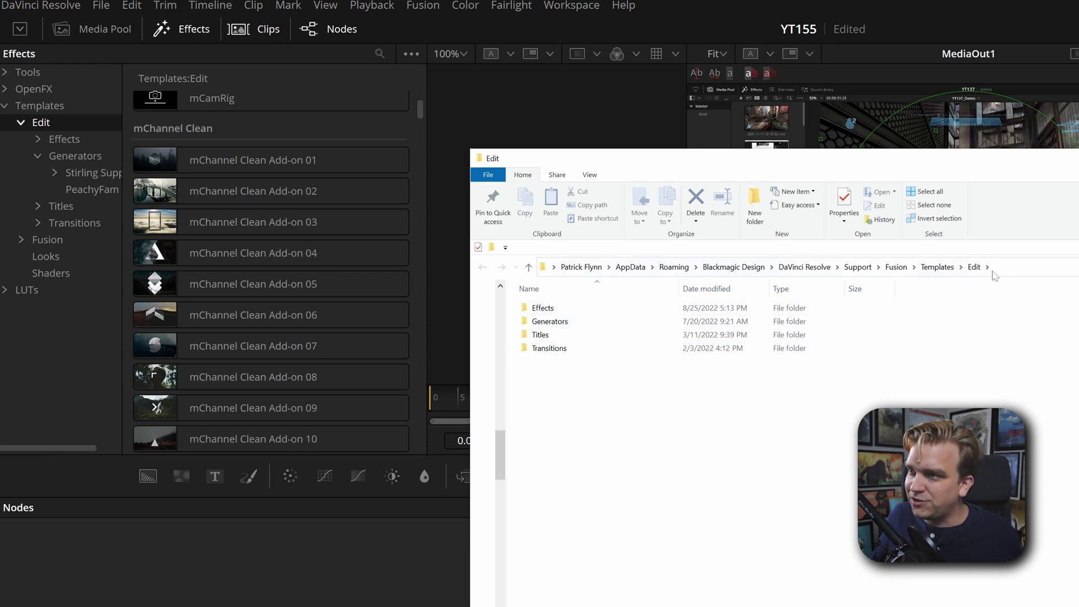
{"action": "left_click", "coordinate": [942, 270]}
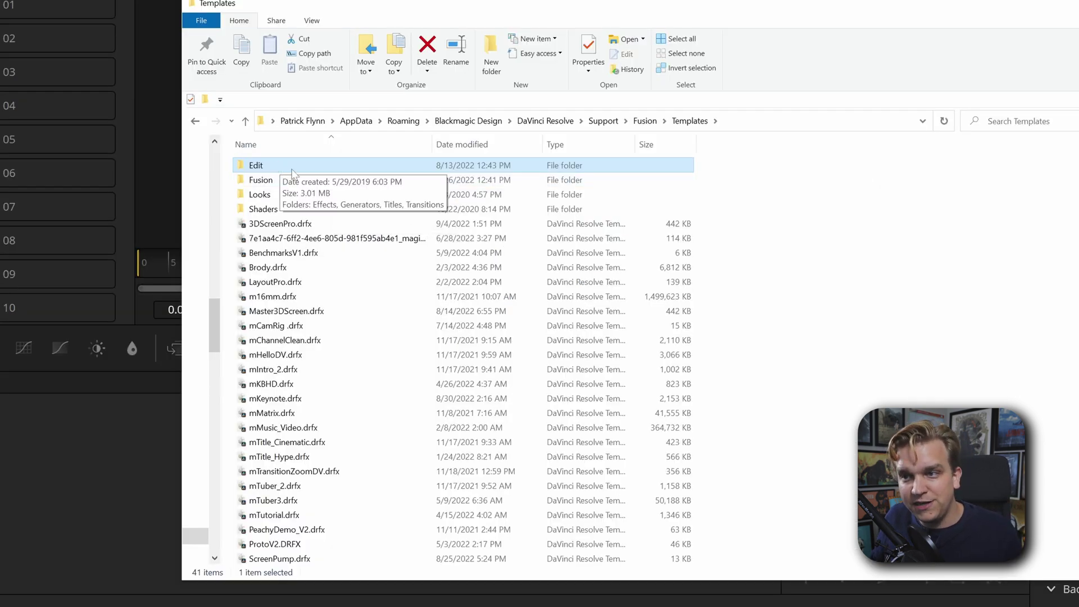
{"action": "scroll", "coordinate": [342, 238], "scroll_direction": "down", "scroll_amount": 3}
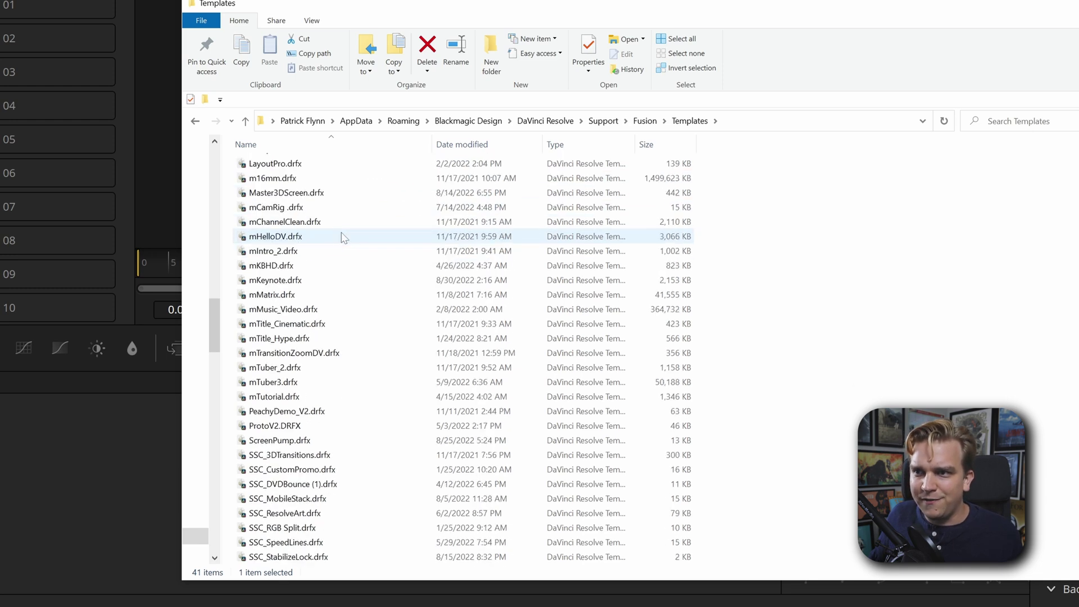
{"action": "scroll", "coordinate": [342, 235], "scroll_direction": "down", "scroll_amount": 1}
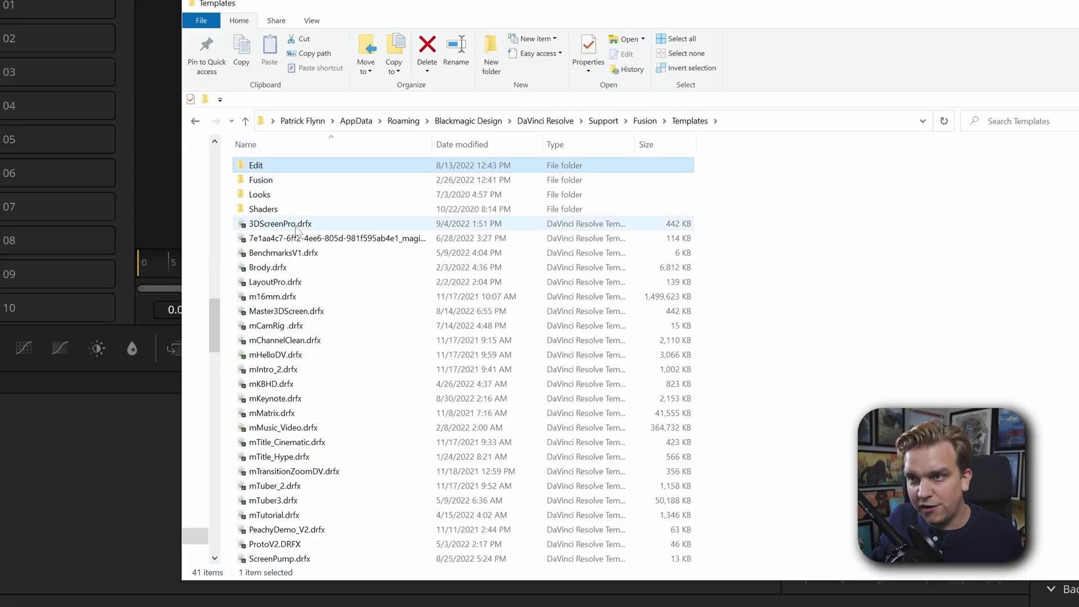
{"action": "left_click", "coordinate": [274, 235]}
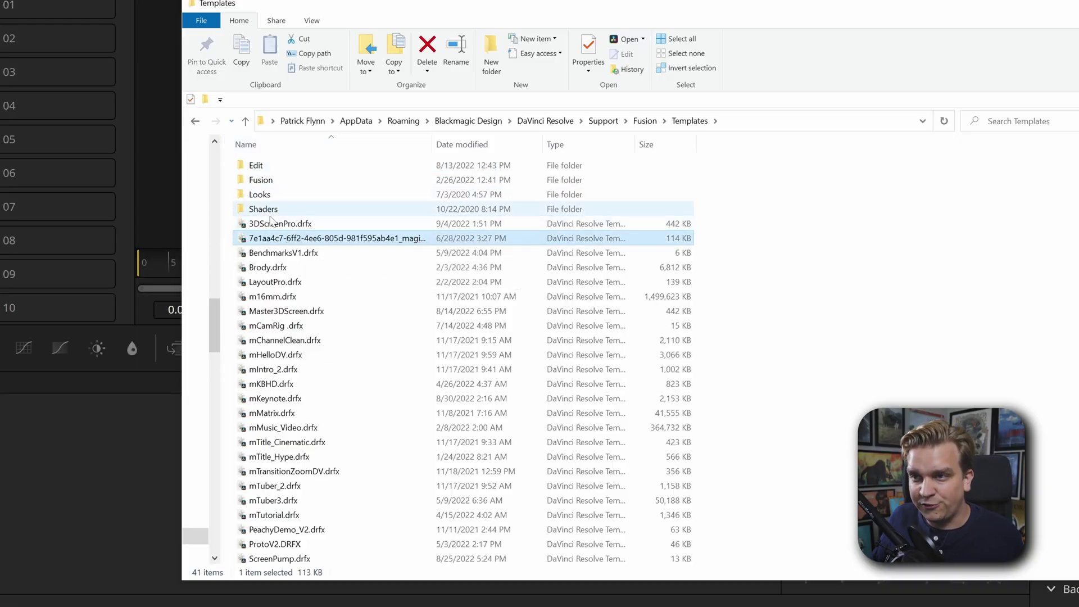
{"action": "left_click", "coordinate": [283, 227]}
{"action": "key", "text": "Delete"}
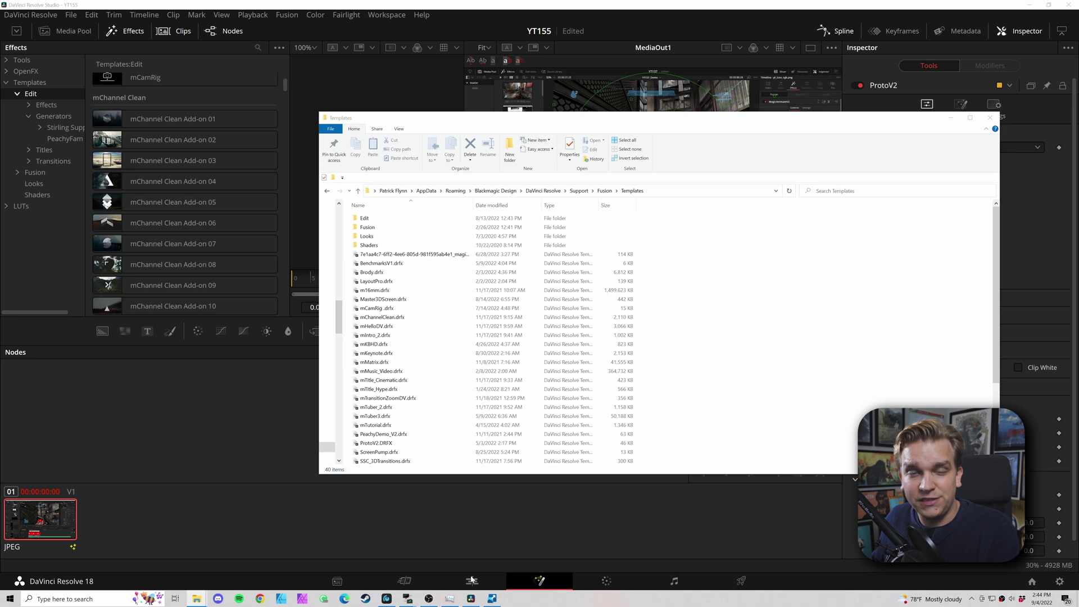
On Resolve's Edit page, check that 3D Screen Pro is gone from the Stirling Supply Co effects
{"action": "left_click", "coordinate": [471, 598]}
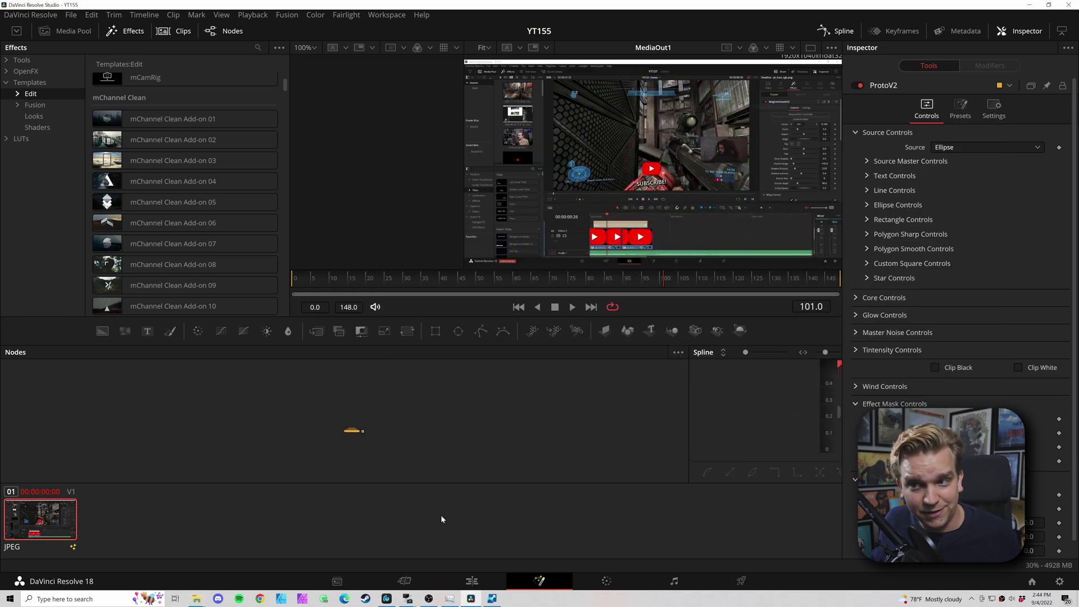
{"action": "left_click", "coordinate": [481, 585]}
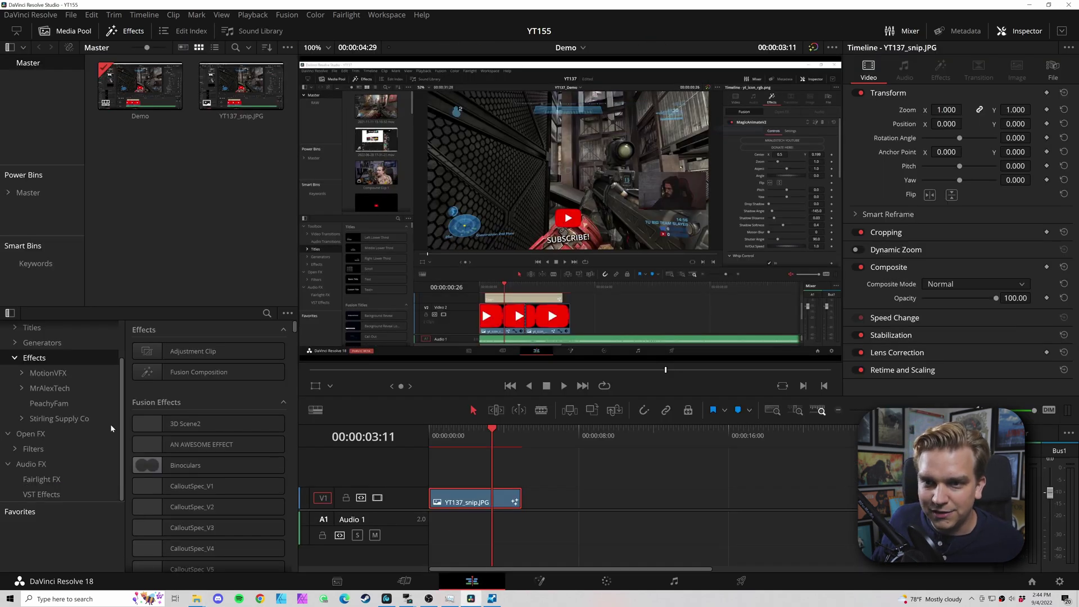
{"action": "left_click", "coordinate": [23, 419]}
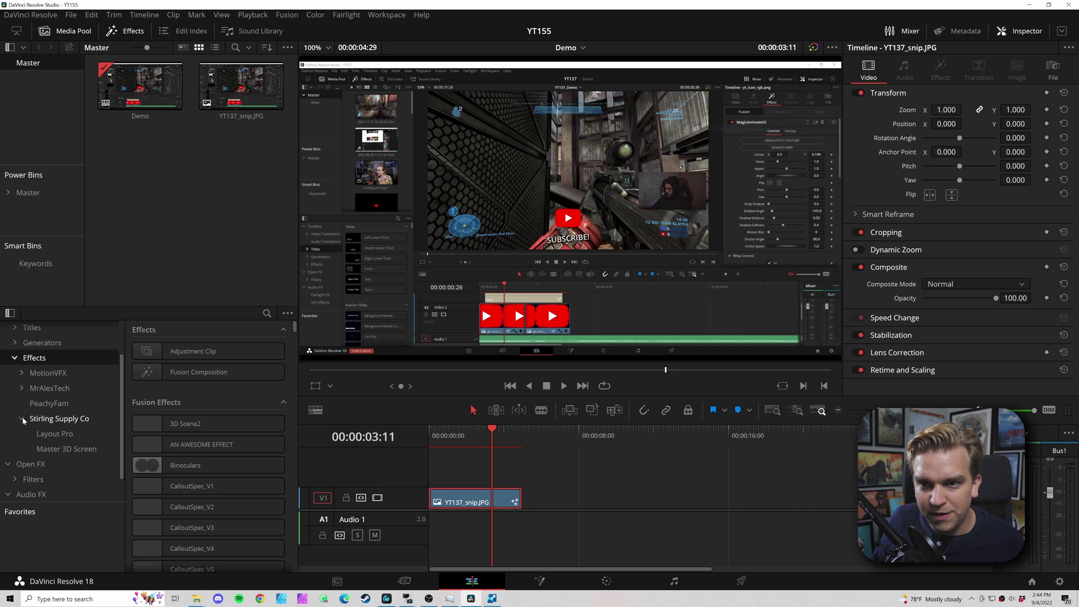
{"action": "left_click", "coordinate": [67, 419]}
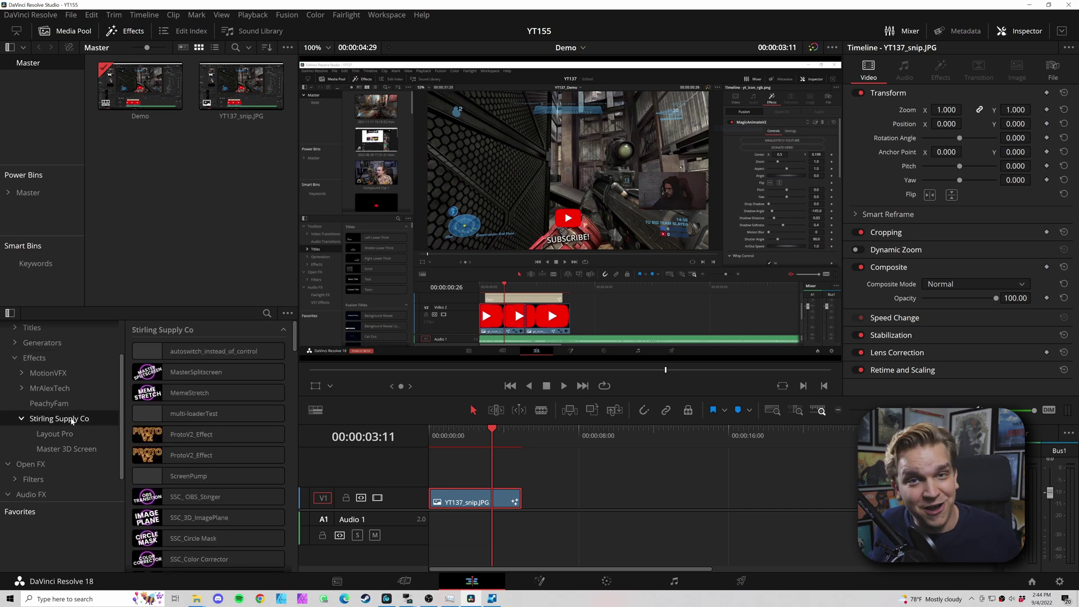
{"action": "key", "text": "alt+Tab"}
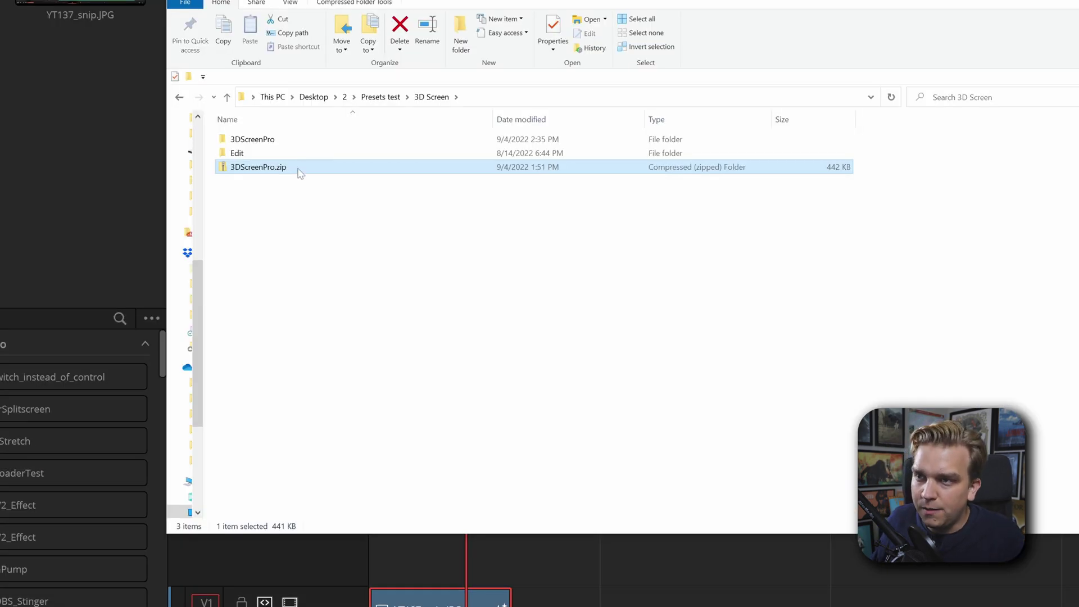
Rename 3DScreenPro.zip to 3DScreenPro.drfx and install the bundle into Resolve
{"action": "key", "text": "F2"}
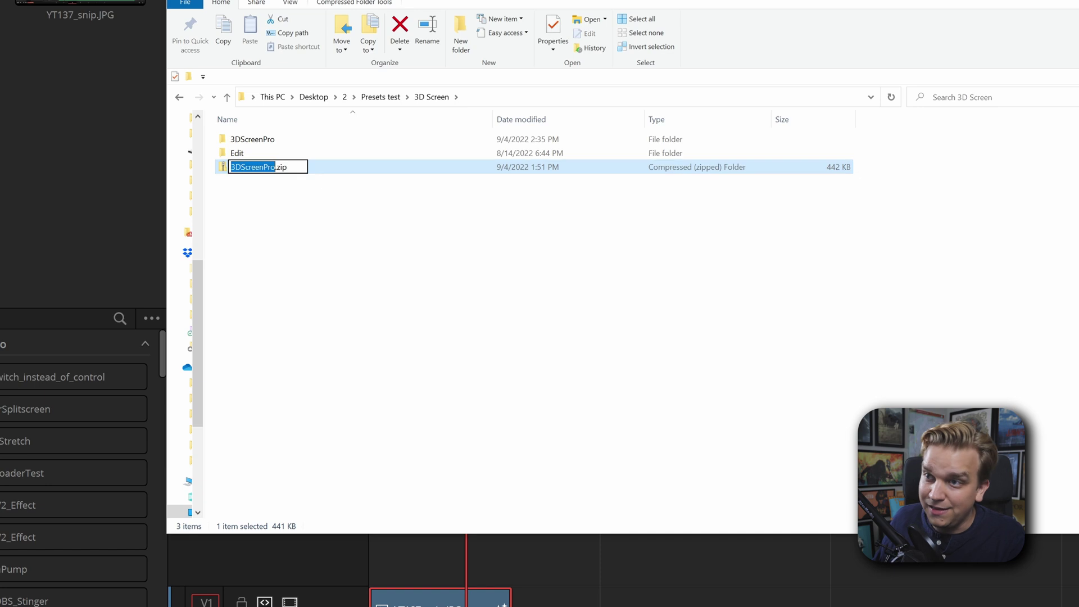
{"action": "key", "text": "End"}
{"action": "key", "text": "BackSpace"}
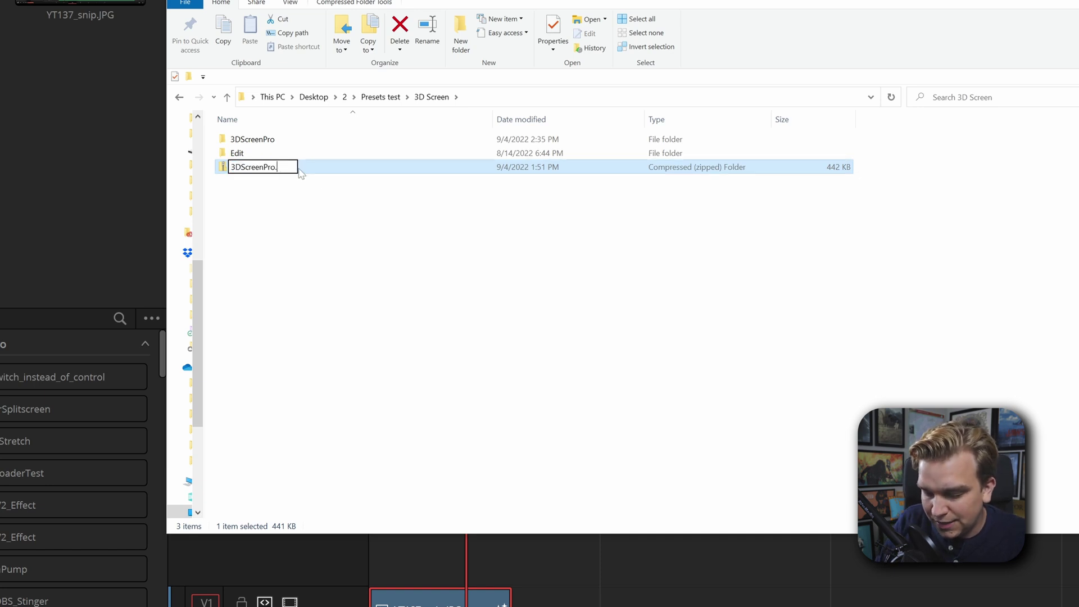
{"action": "type", "text": "drfx"}
{"action": "key", "text": "Return"}
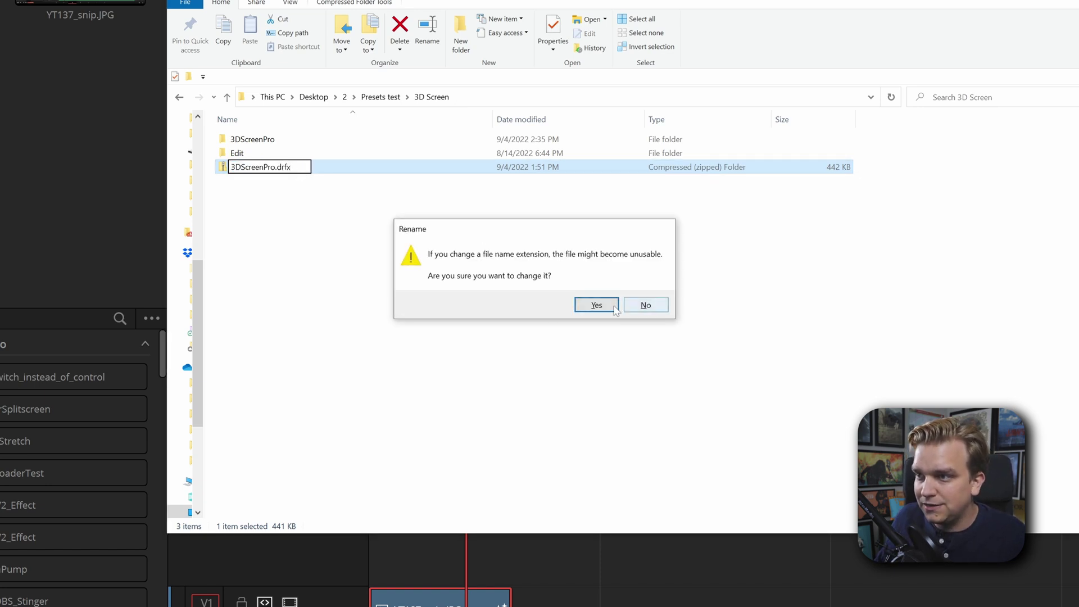
{"action": "left_click", "coordinate": [595, 304]}
{"action": "left_click", "coordinate": [254, 167]}
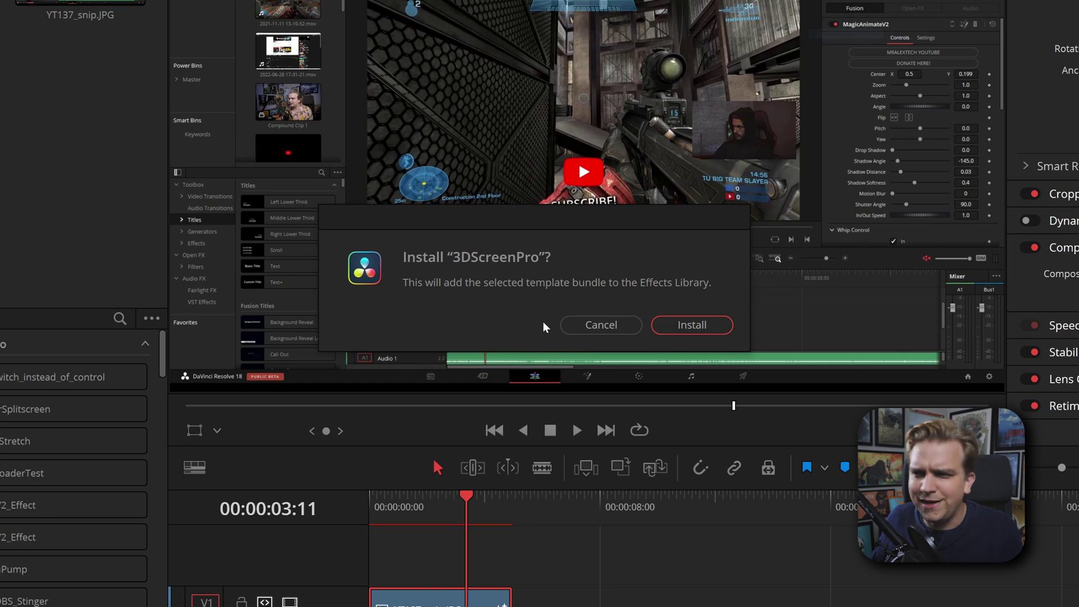
{"action": "left_click", "coordinate": [689, 325]}
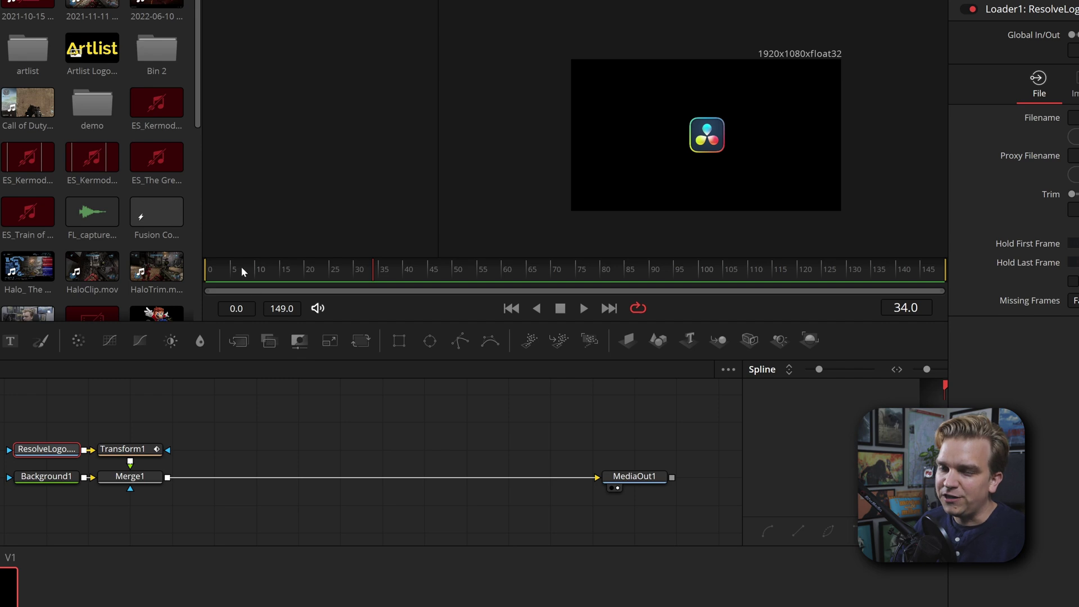
Play the logo animation from frame 0, then select the ResolveLogo.png Loader node
{"action": "left_click_drag", "start_coordinate": [241, 266], "coordinate": [162, 268]}
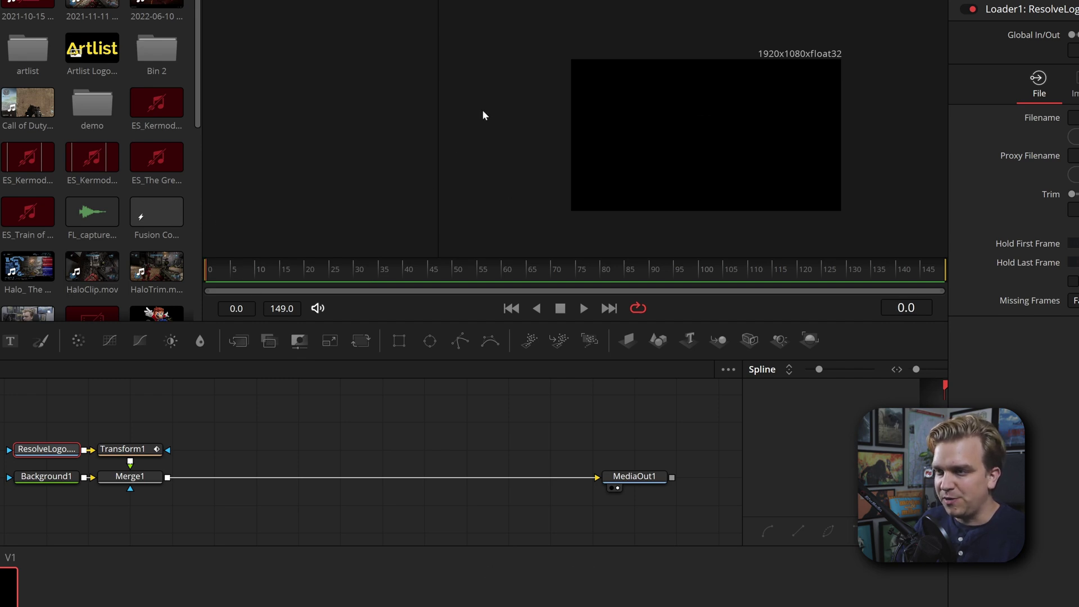
{"action": "key", "text": "space"}
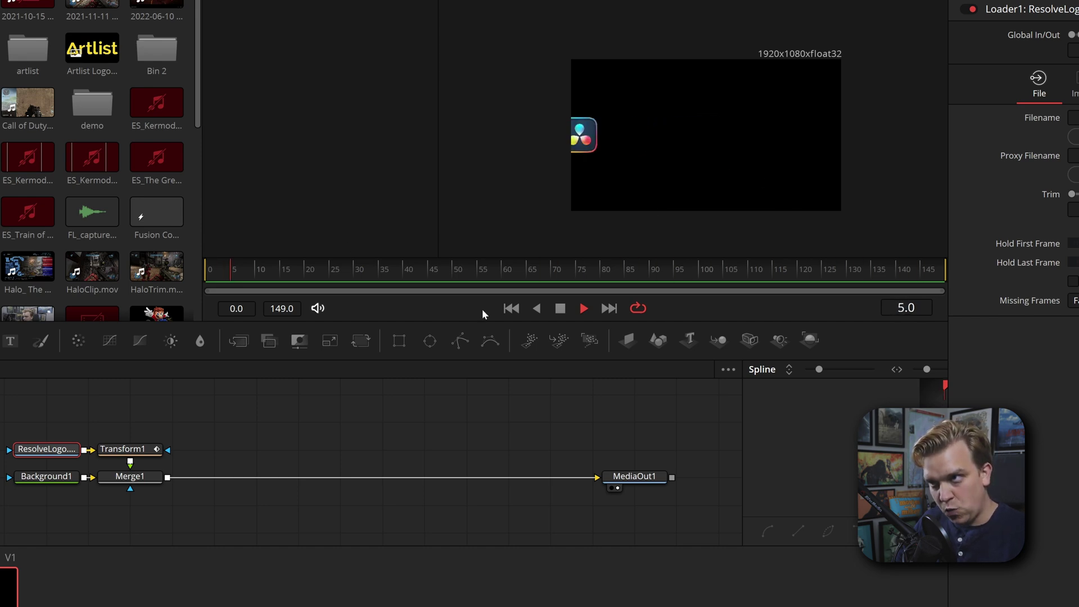
{"action": "key", "text": "space"}
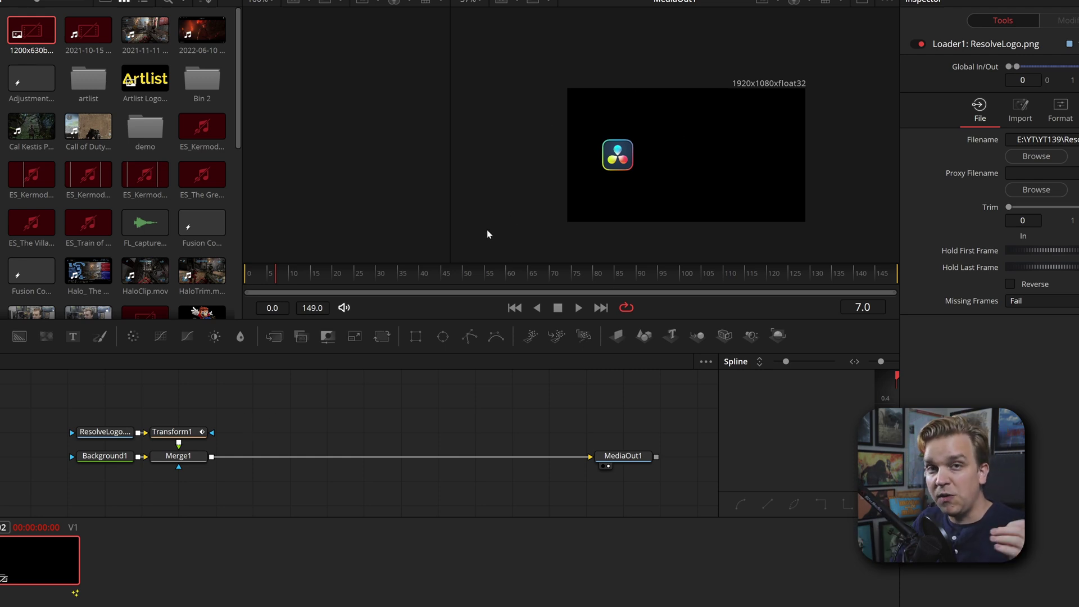
{"action": "scroll", "coordinate": [120, 416], "scroll_direction": "up", "scroll_amount": 3}
{"action": "left_click", "coordinate": [127, 450]}
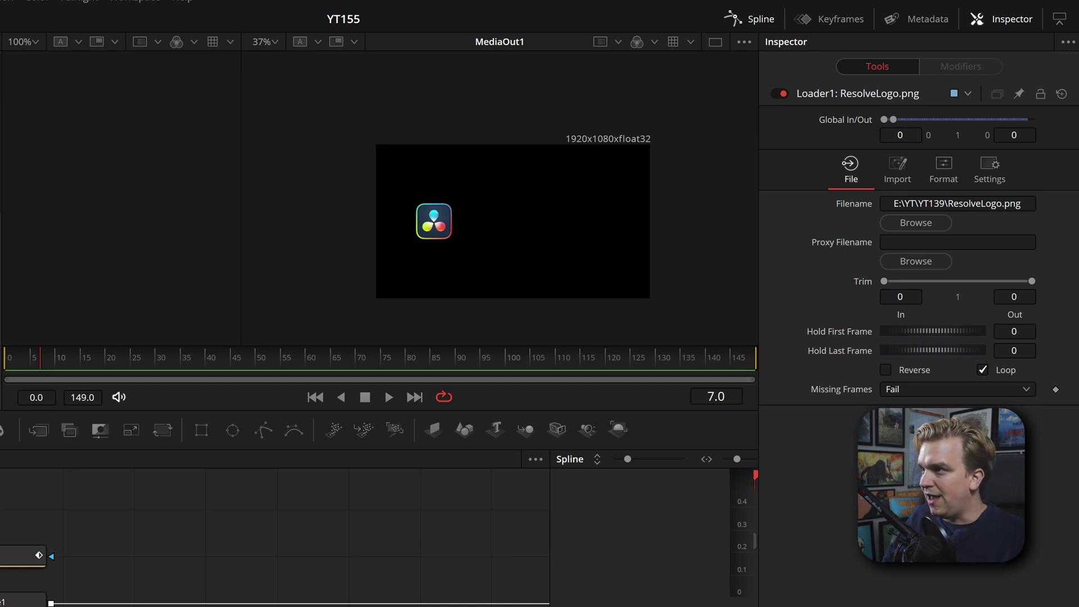
Replace E:\YT\YT139\ in the Loader filename with Setting:, giving Setting:ResolveLogo.png
{"action": "left_click_drag", "start_coordinate": [949, 204], "coordinate": [1021, 203]}
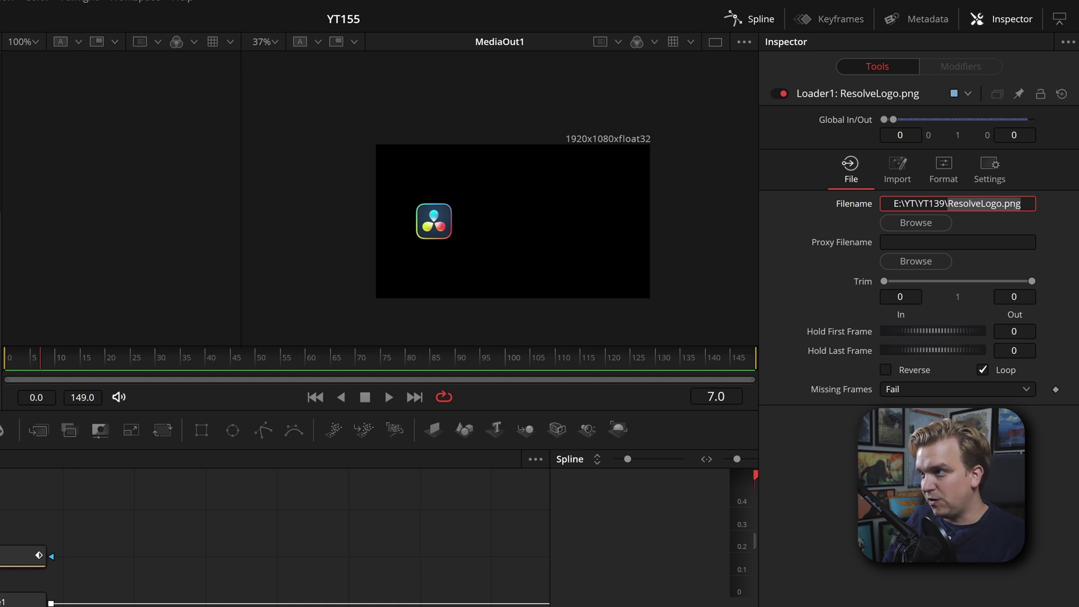
{"action": "left_click", "coordinate": [1021, 203]}
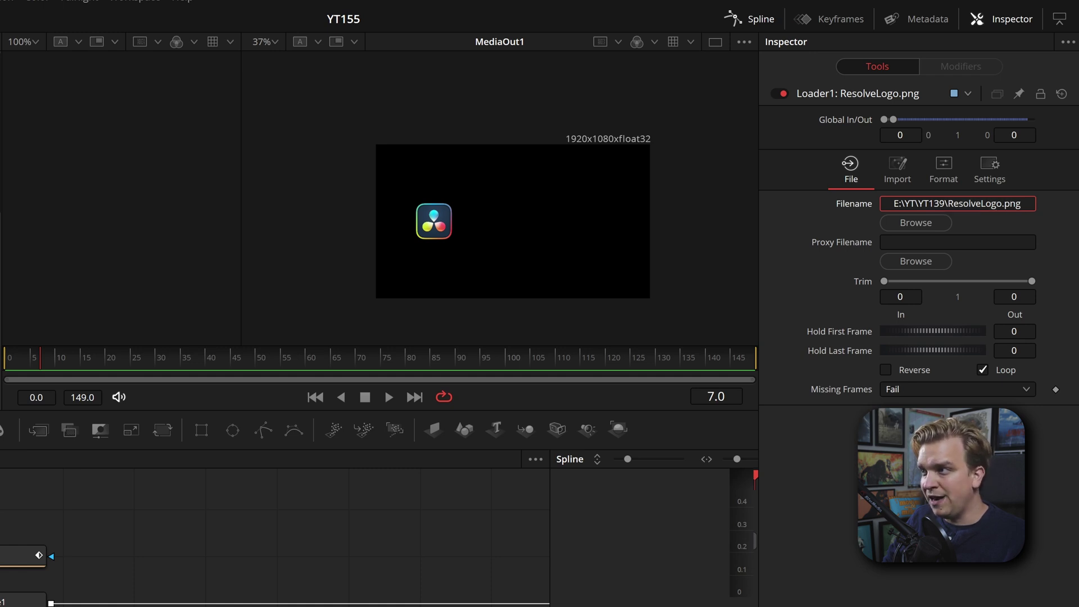
{"action": "left_click_drag", "start_coordinate": [949, 203], "coordinate": [893, 204]}
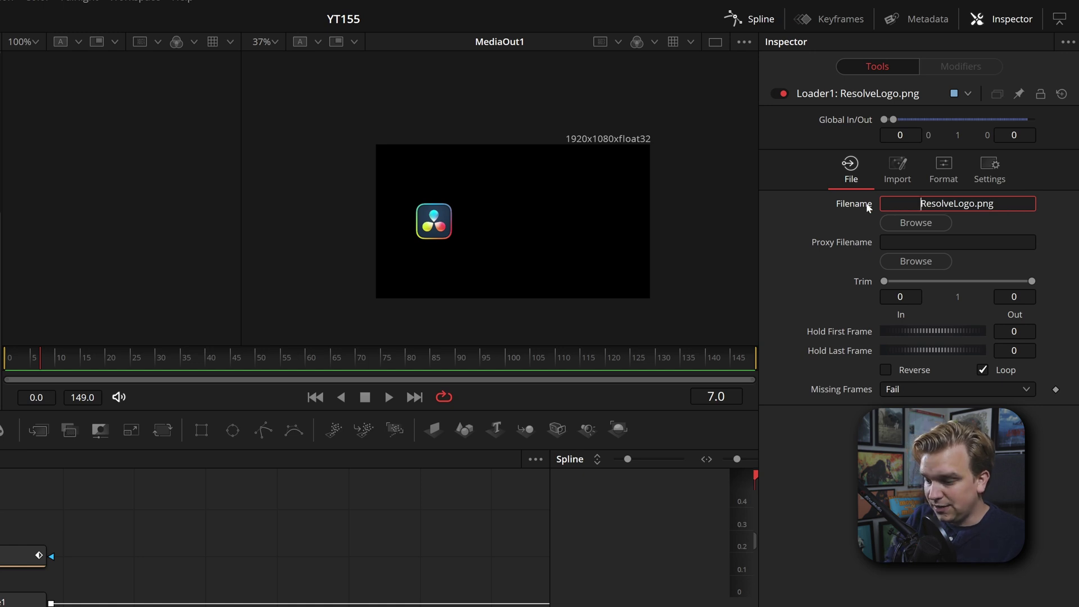
{"action": "type", "text": "Setting"}
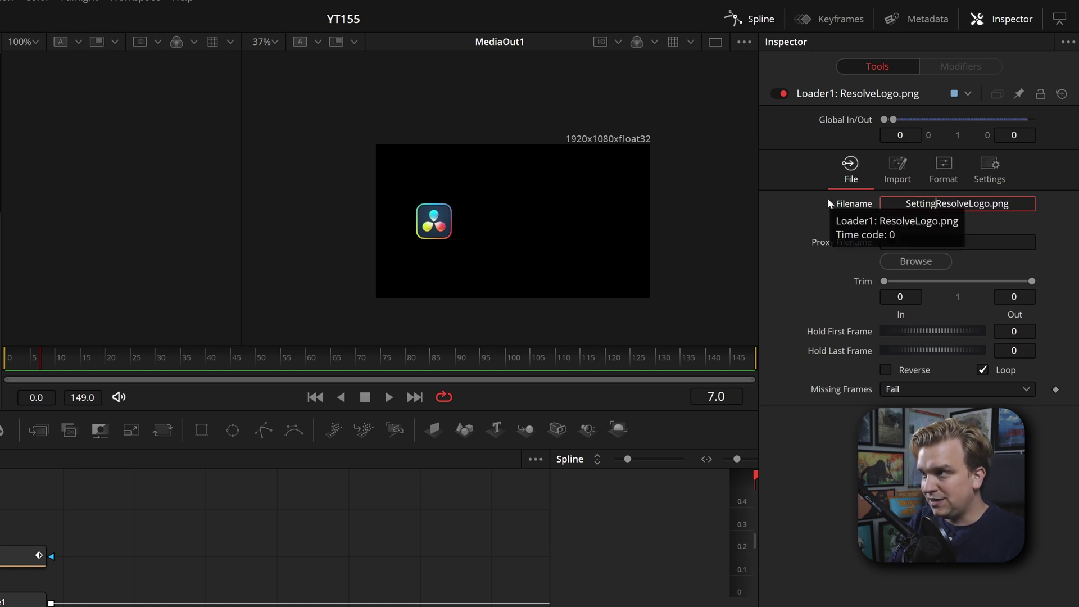
{"action": "type", "text": ":"}
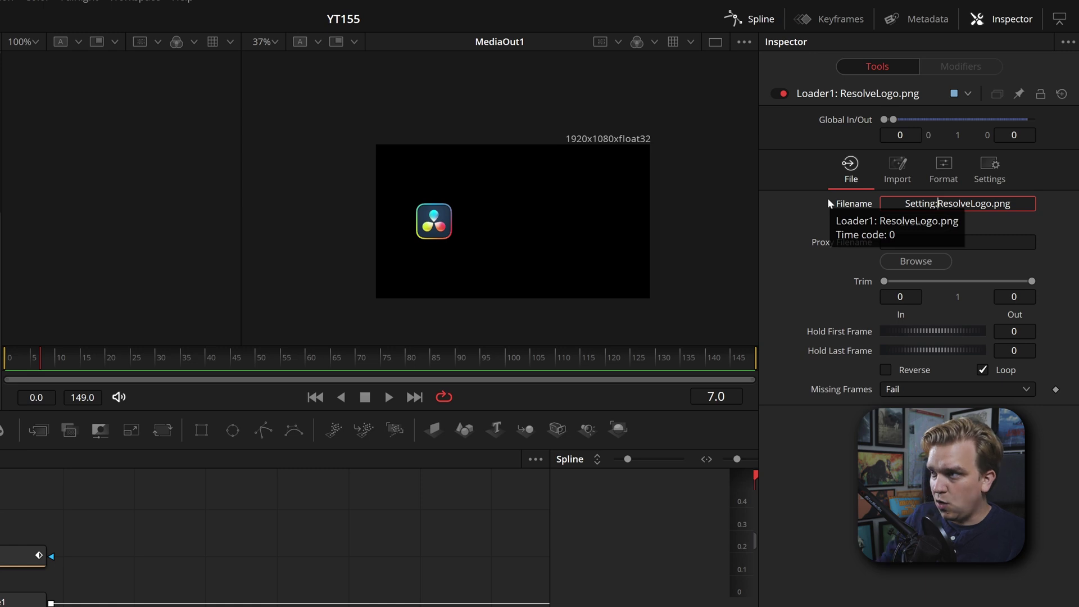
{"action": "key", "text": "Return"}
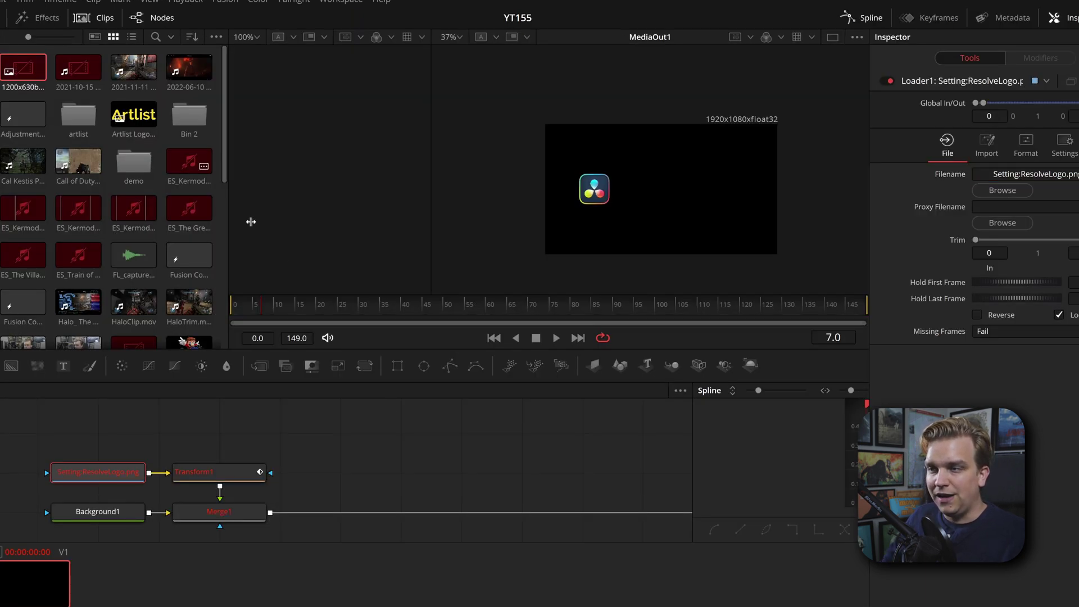
Fit the node view and select the Loader, Transform, Background and Merge nodes
{"action": "mouse_move", "coordinate": [101, 482]}
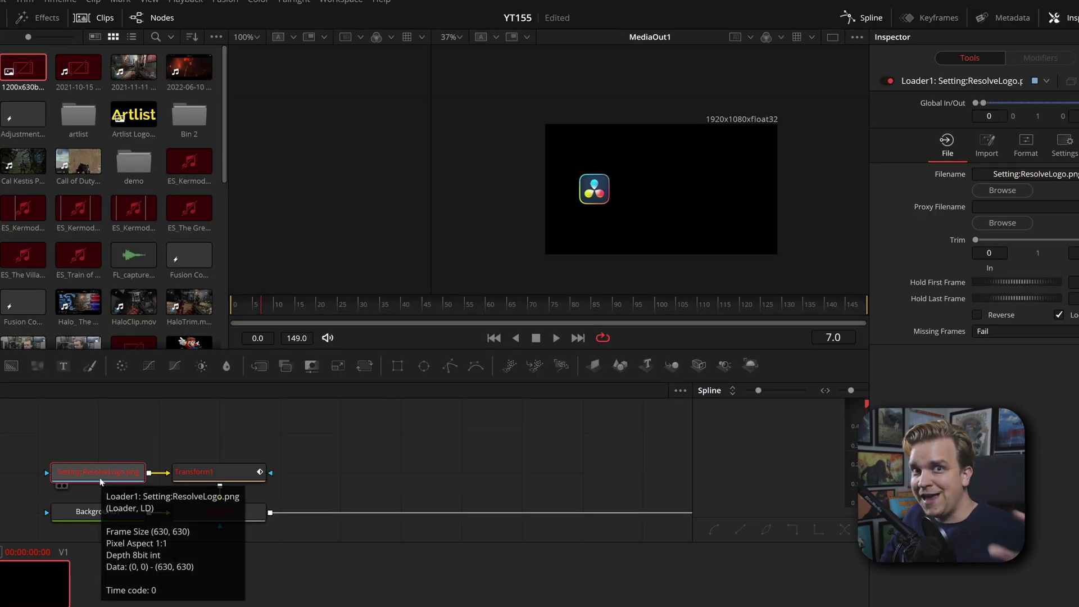
{"action": "key", "text": "ctrl+f"}
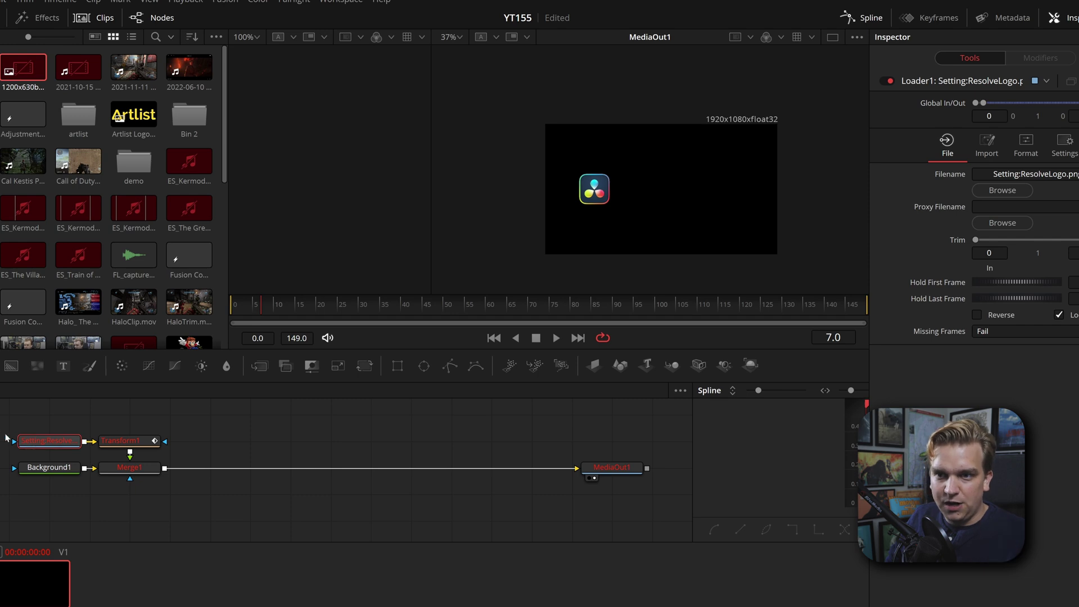
{"action": "left_click_drag", "start_coordinate": [1, 419], "coordinate": [179, 500]}
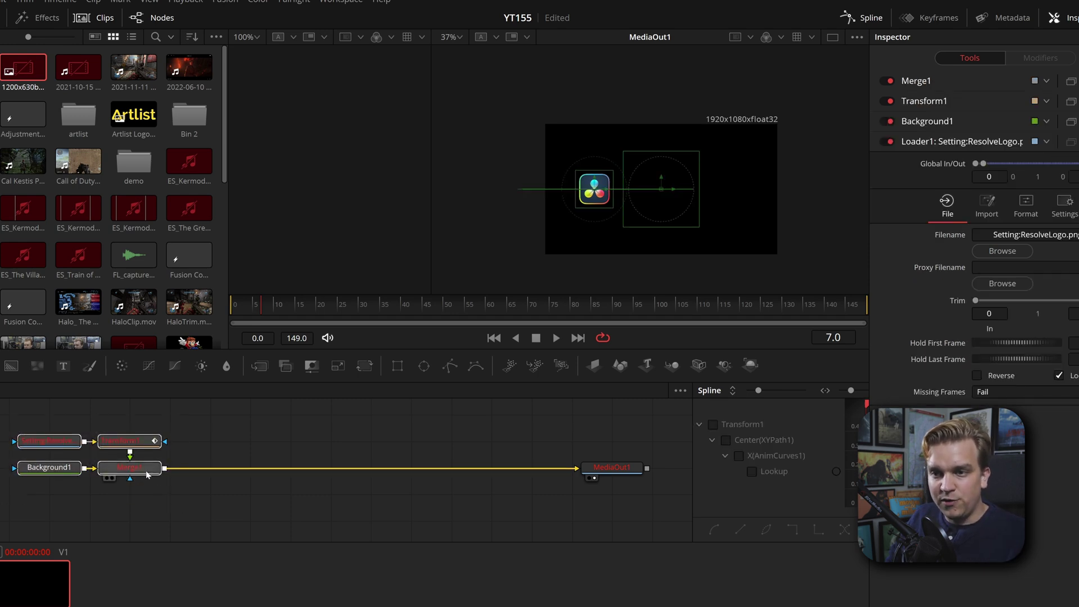
Create a macro from the selected nodes named ResolveLogo
{"action": "right_click", "coordinate": [147, 471]}
{"action": "mouse_move", "coordinate": [202, 255]}
{"action": "left_click", "coordinate": [345, 215]}
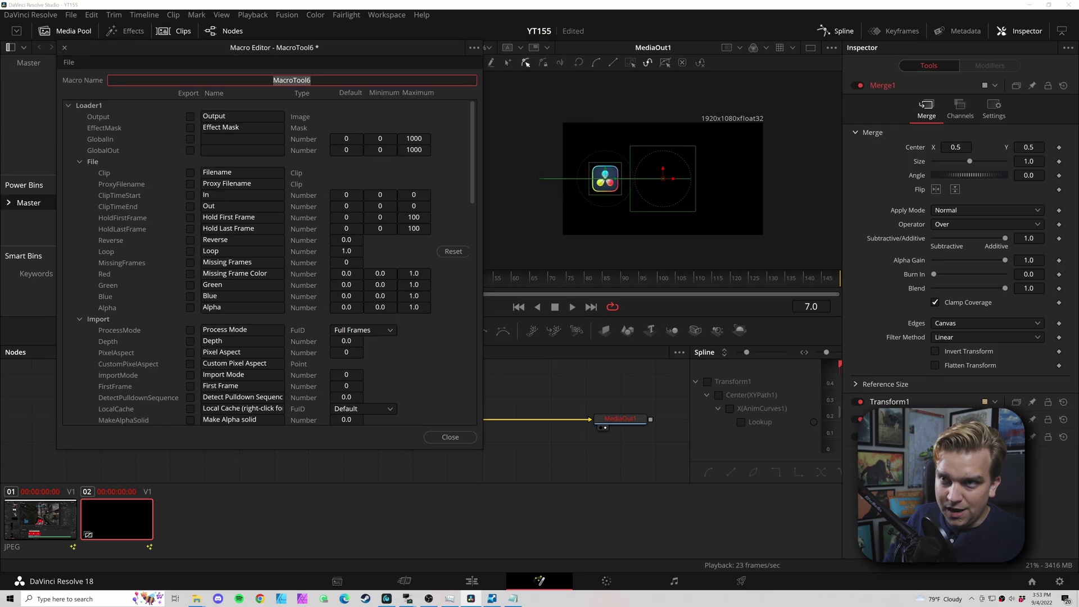
{"action": "type", "text": "Resolve"}
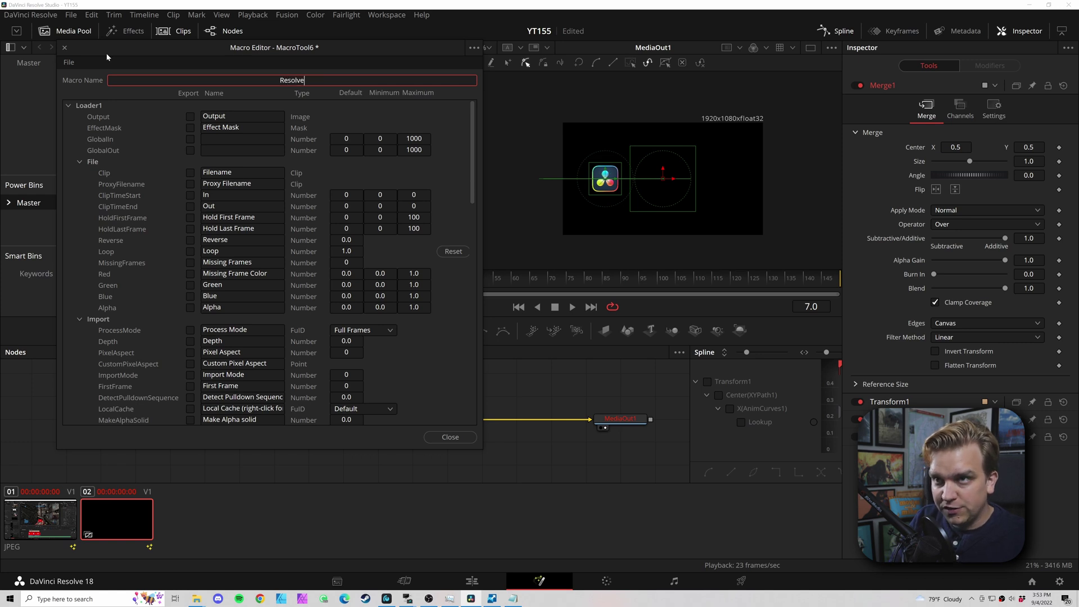
{"action": "type", "text": "Logo"}
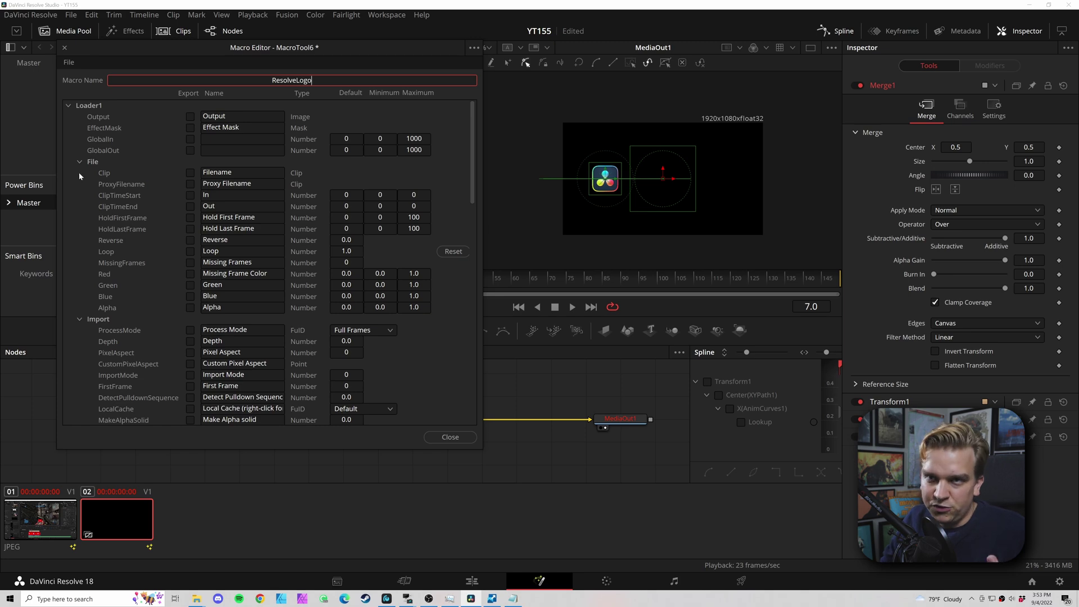
Save the macro as ResolveLogo.setting in the DRFX TESTS folder and close the macro editor
{"action": "left_click", "coordinate": [69, 63]}
{"action": "left_click", "coordinate": [104, 117]}
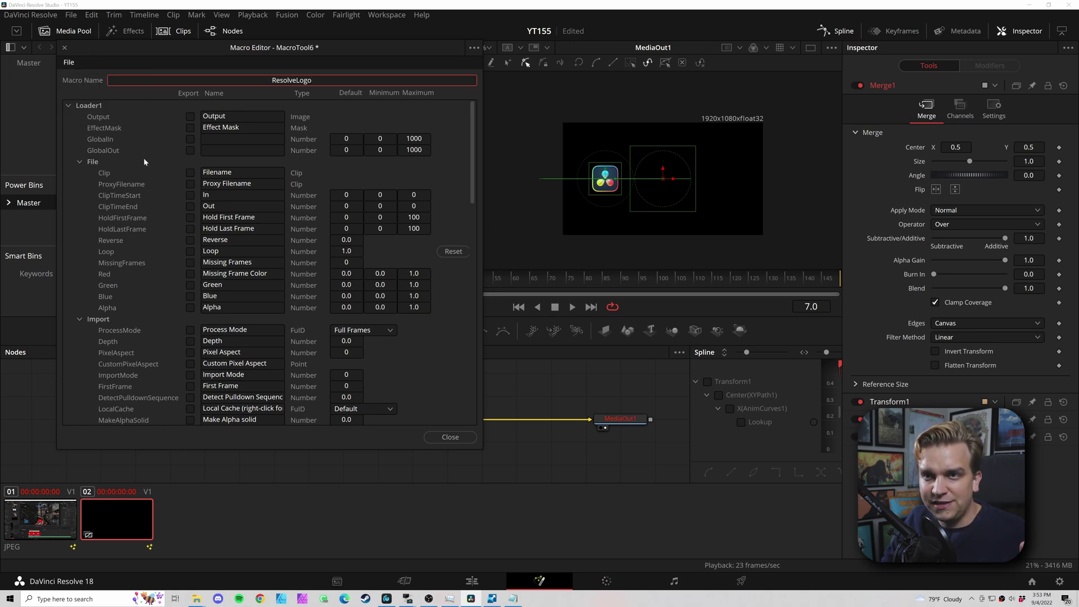
{"action": "left_click", "coordinate": [60, 136]}
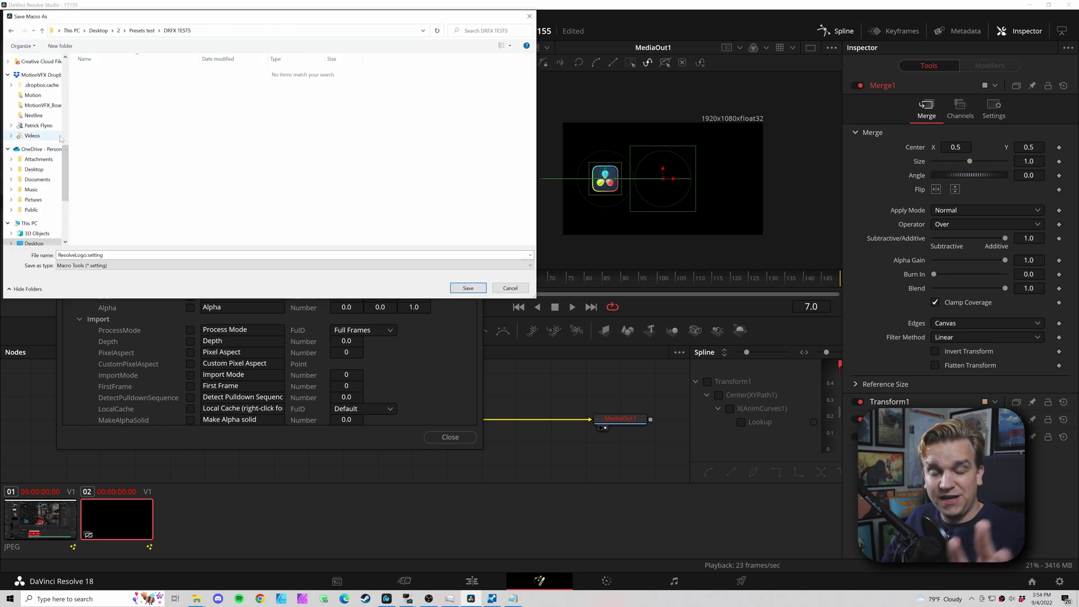
{"action": "left_click", "coordinate": [198, 232]}
{"action": "left_click", "coordinate": [465, 287]}
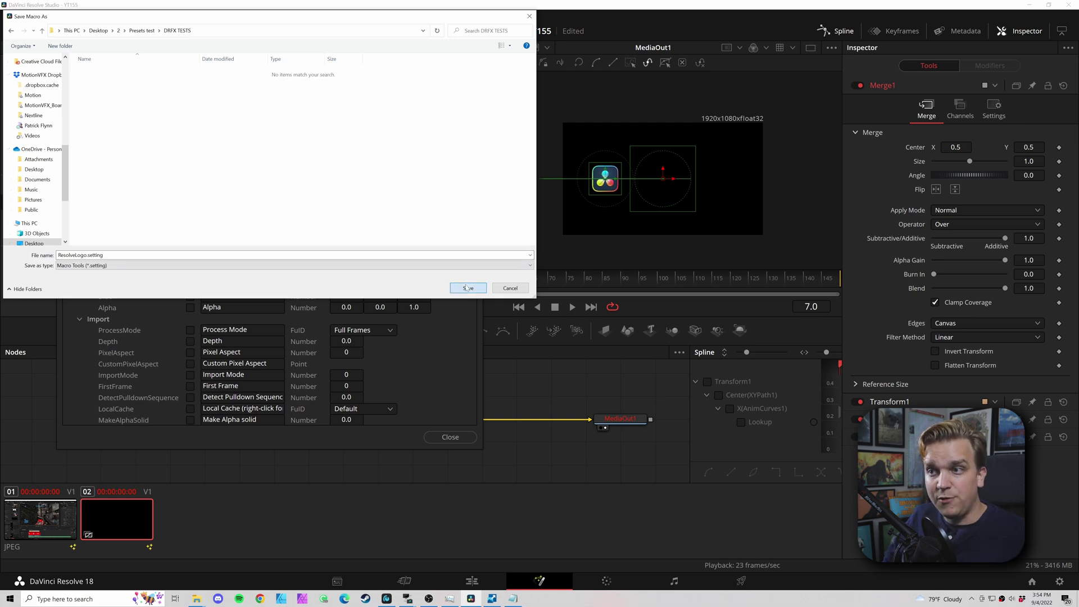
{"action": "left_click", "coordinate": [452, 437]}
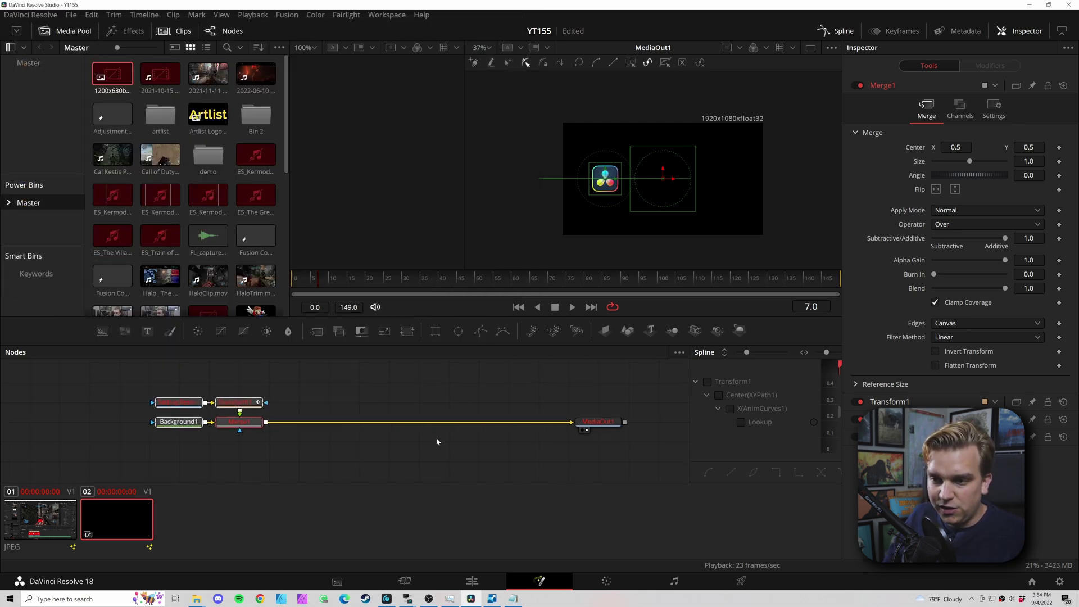
Use the DRFX TESTS window to gather ResolveLogo.png and ResolveLogo.setting in Edit\Generators
{"action": "mouse_move", "coordinate": [196, 598]}
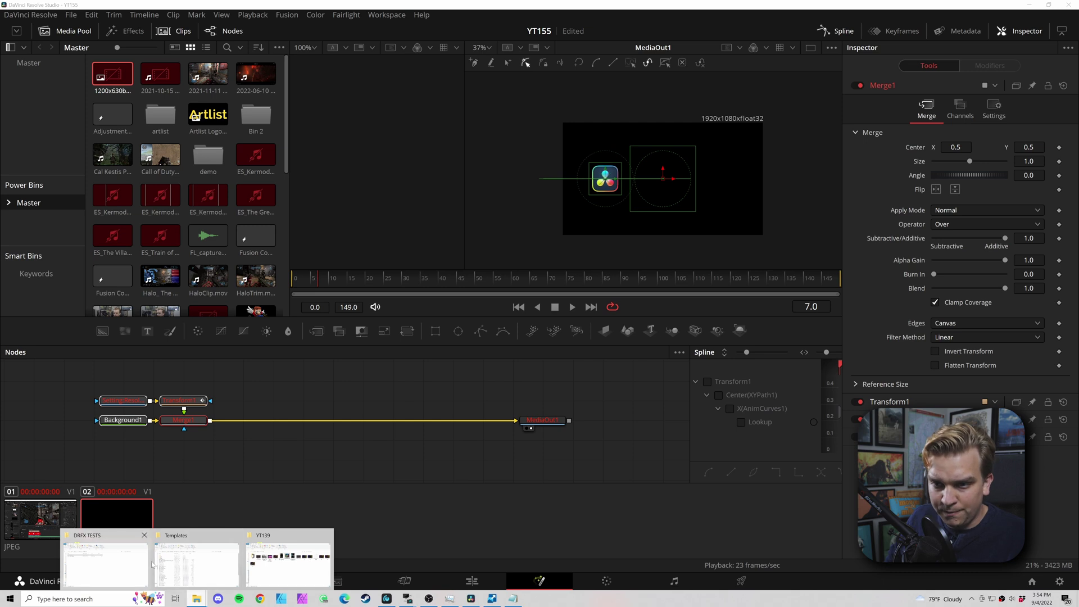
{"action": "left_click", "coordinate": [105, 560]}
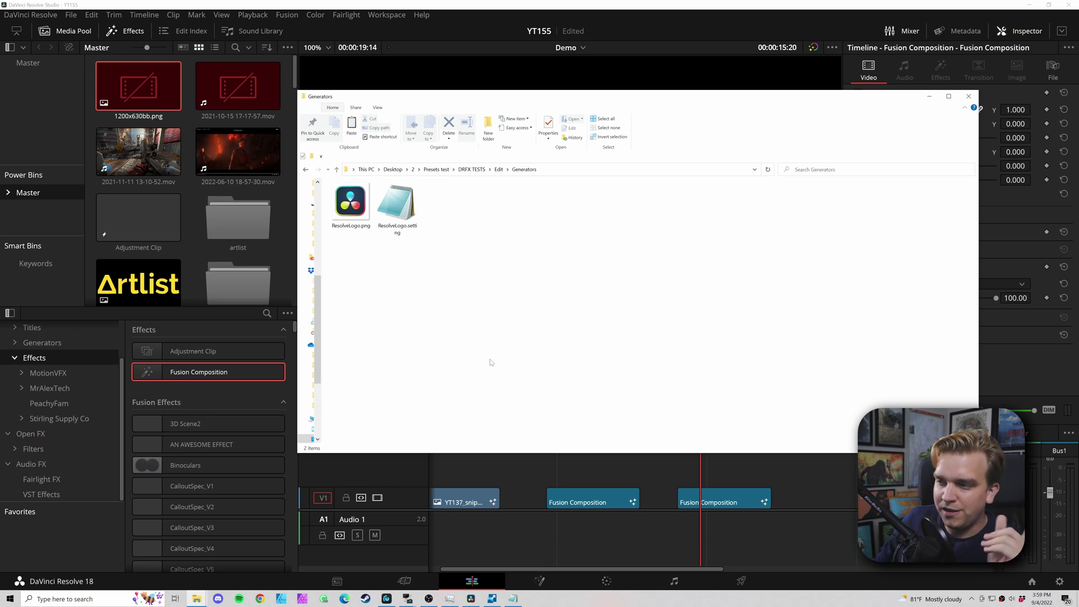
{"action": "left_click", "coordinate": [659, 477]}
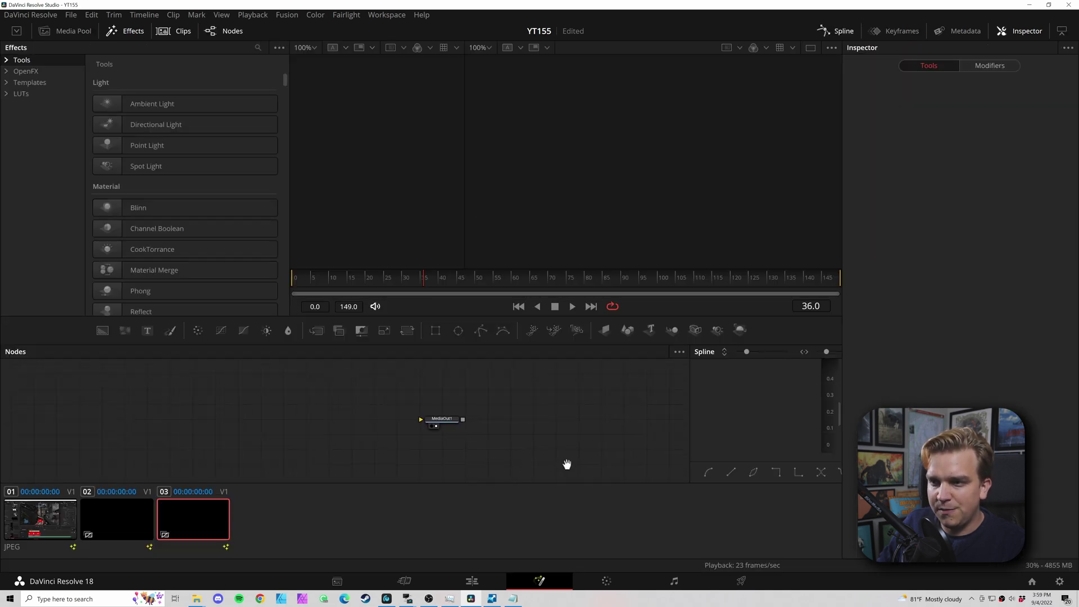
Drag ResolveLogo.setting into the empty comp and connect the ResolveLogo group to MediaOut1
{"action": "key", "text": "alt+Tab"}
{"action": "left_click_drag", "start_coordinate": [396, 205], "coordinate": [267, 421]}
{"action": "left_click", "coordinate": [269, 422]}
{"action": "double_click", "coordinate": [269, 423]}
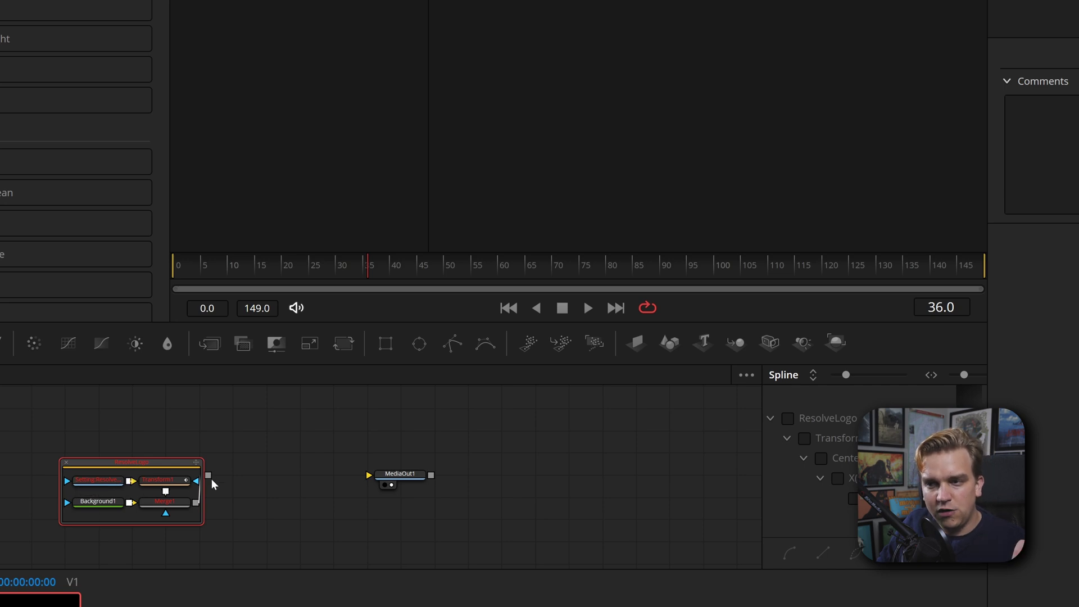
{"action": "left_click_drag", "start_coordinate": [208, 475], "coordinate": [408, 478]}
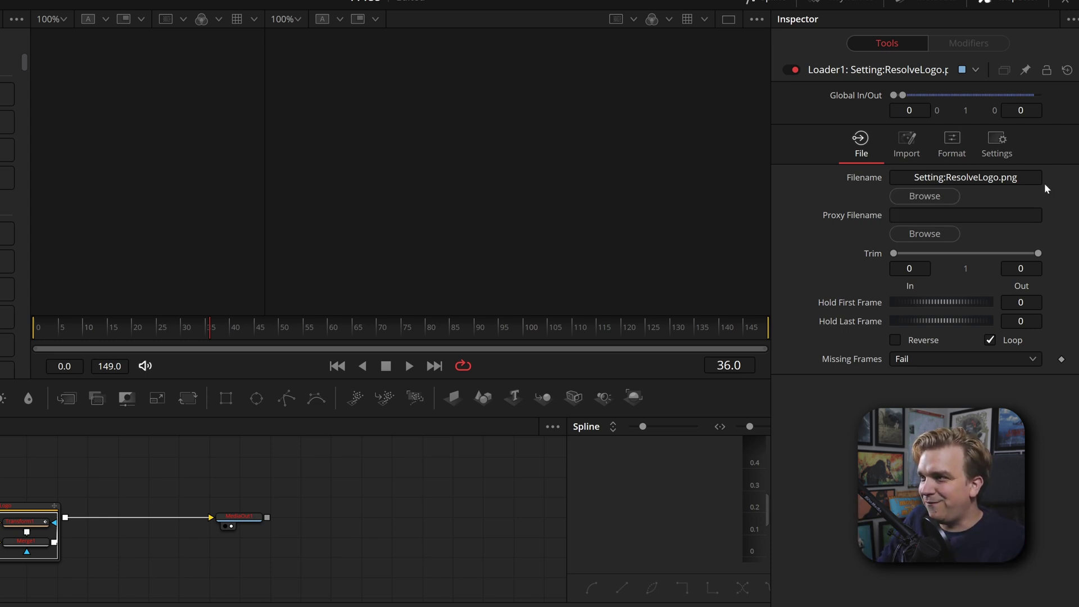
Re-enter the Loader filename Setting:ResolveLogo.png, accept resetting trimming, and select the ResolveLogo group
{"action": "left_click", "coordinate": [1007, 178]}
{"action": "key", "text": "BackSpace"}
{"action": "key", "text": "Tab"}
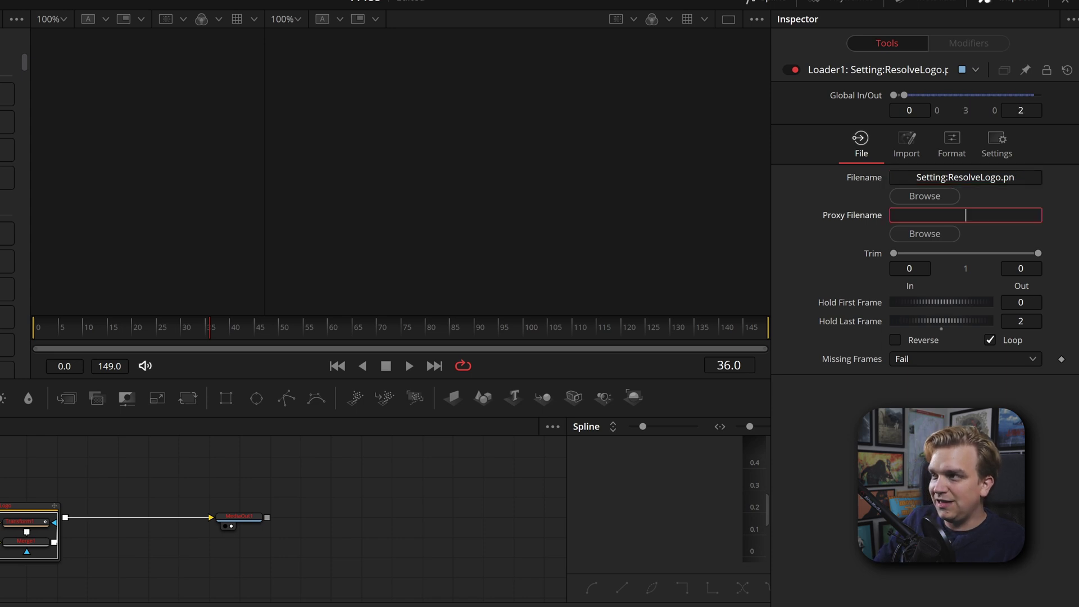
{"action": "left_click", "coordinate": [1022, 184]}
{"action": "type", "text": "g"}
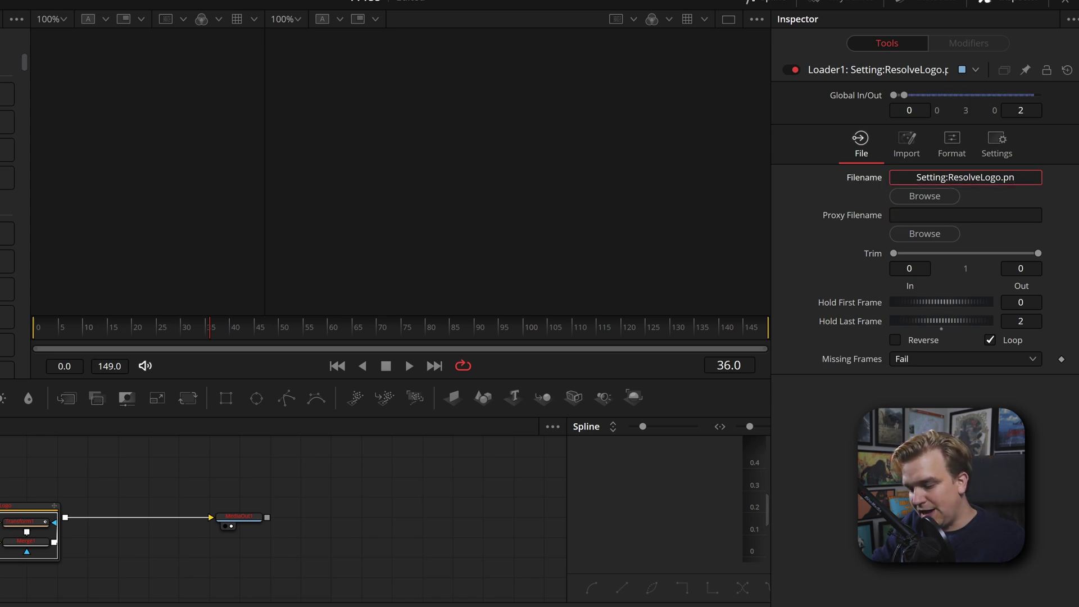
{"action": "key", "text": "Return"}
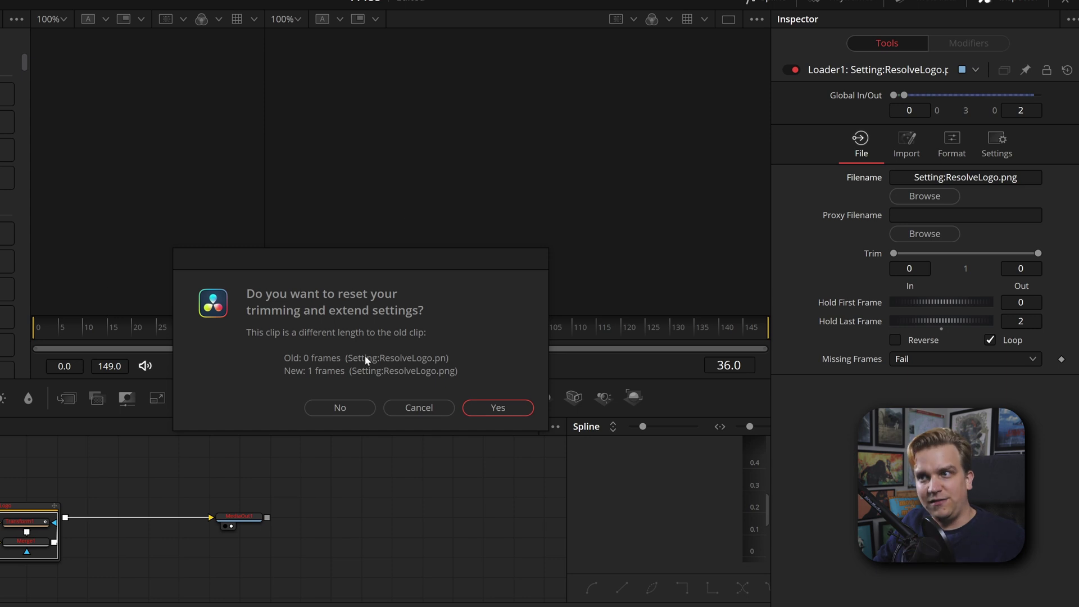
{"action": "left_click", "coordinate": [511, 408]}
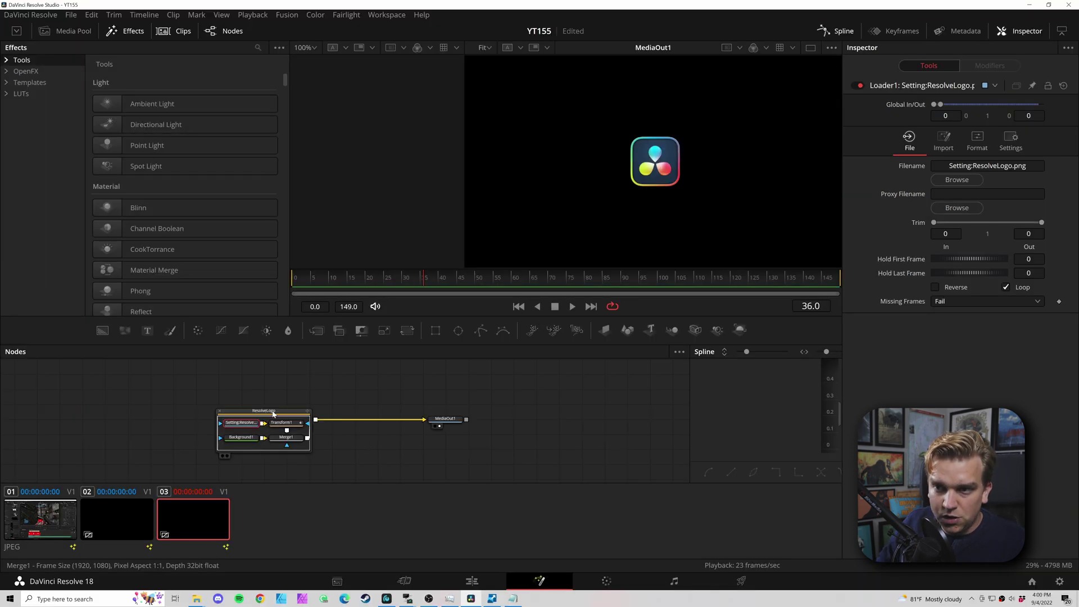
{"action": "left_click", "coordinate": [28, 505]}
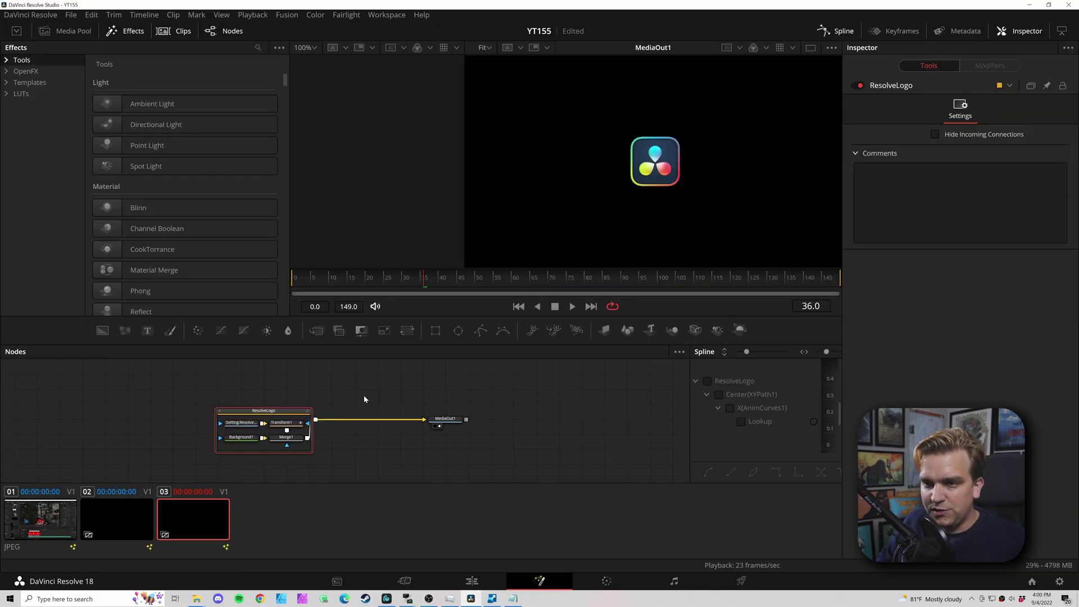
Overwrite ResolveLogo.setting in Notepad with the collapsed ResolveLogo group's copied settings and save it
{"action": "left_click", "coordinate": [219, 411]}
{"action": "left_click_drag", "start_coordinate": [200, 402], "coordinate": [274, 437]}
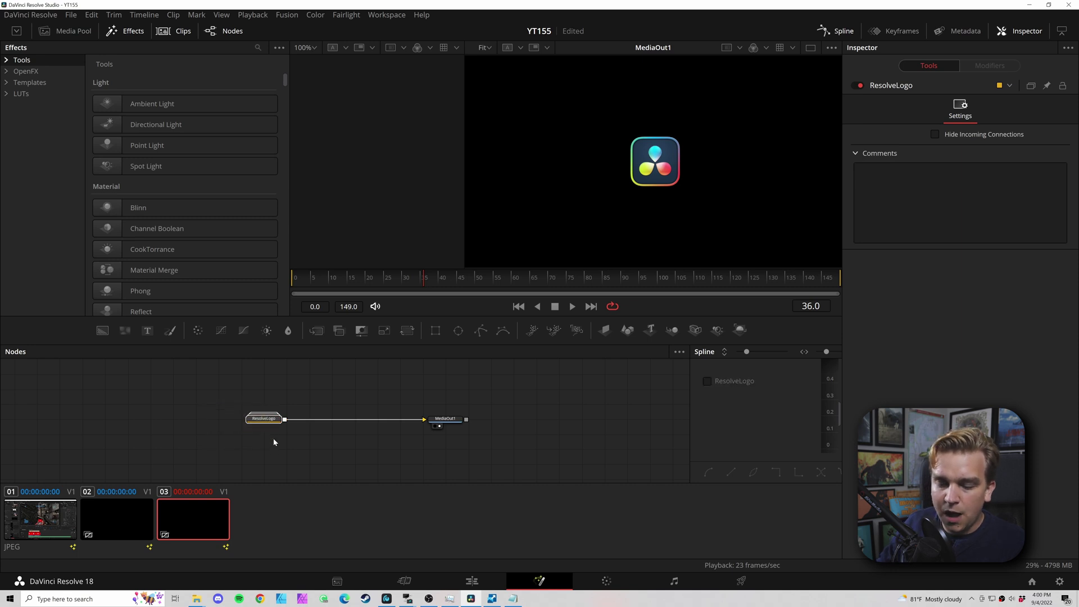
{"action": "mouse_move", "coordinate": [196, 598]}
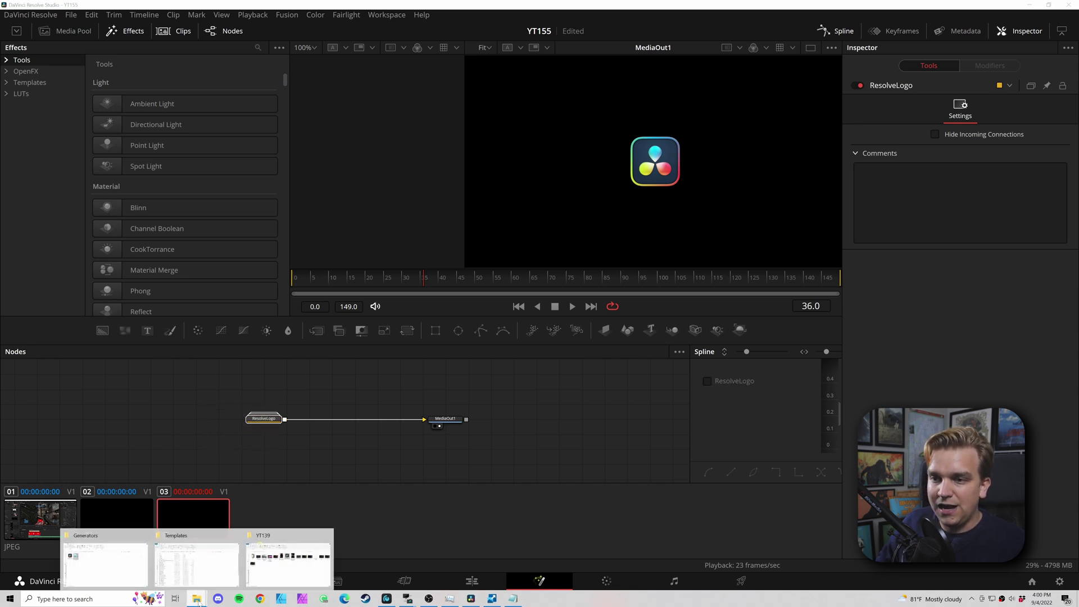
{"action": "left_click", "coordinate": [140, 561]}
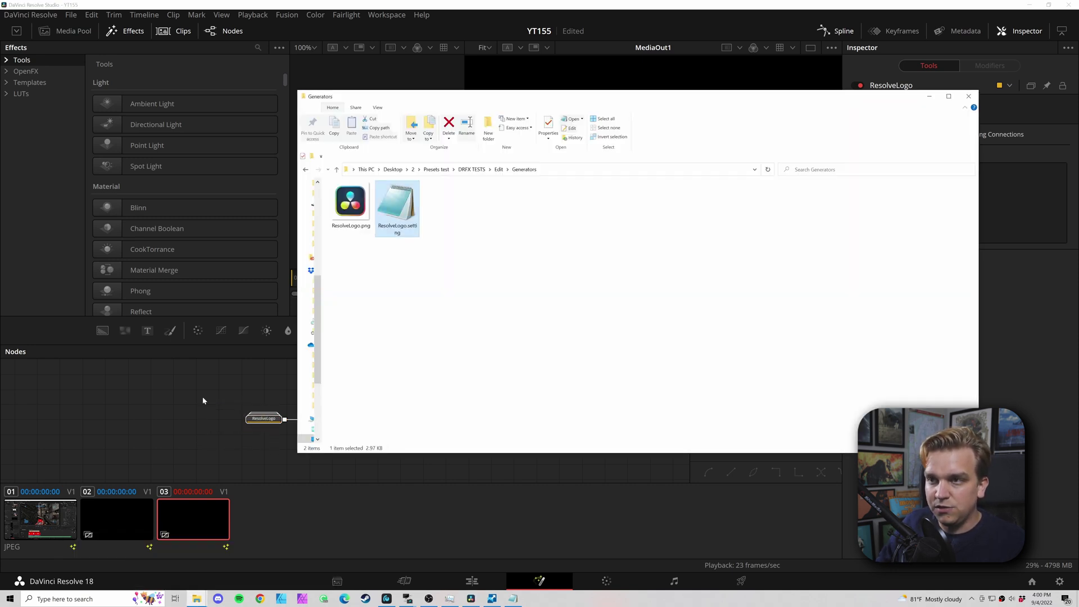
{"action": "double_click", "coordinate": [405, 219]}
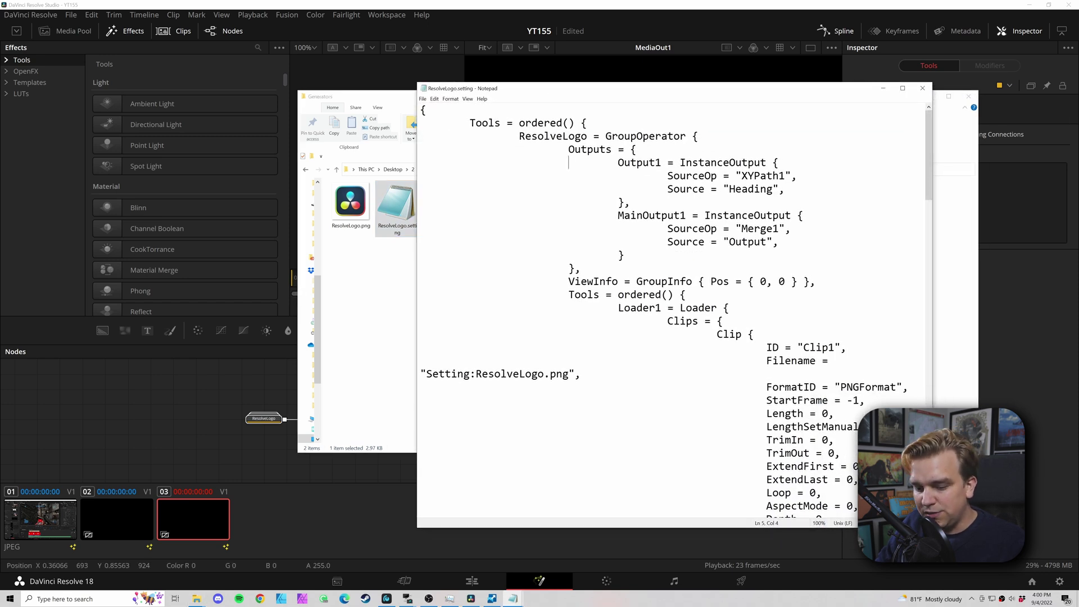
{"action": "key", "text": "ctrl+a"}
{"action": "key", "text": "ctrl+v"}
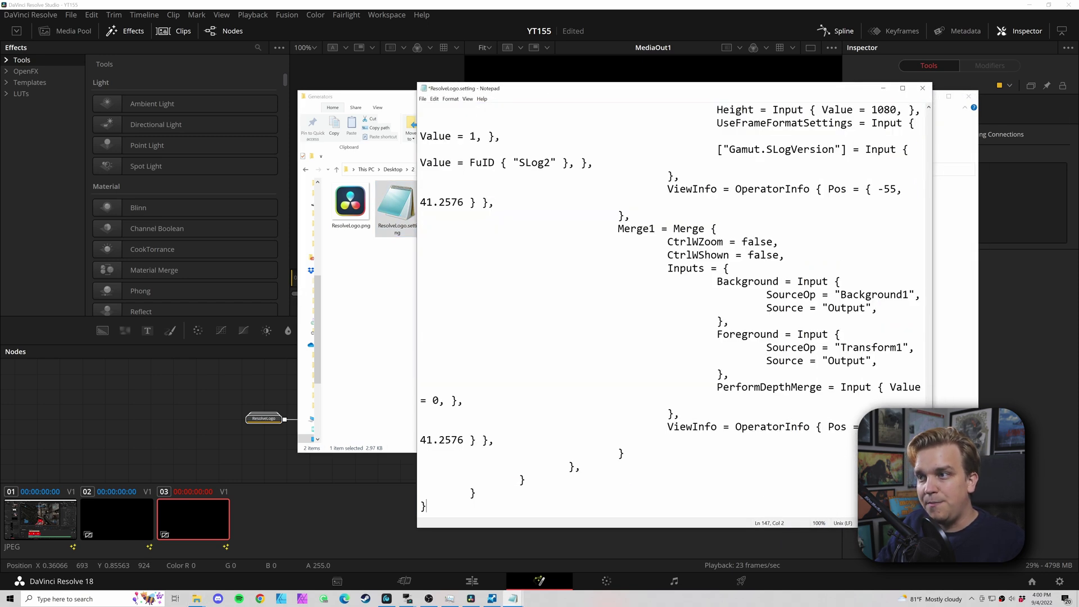
{"action": "key", "text": "ctrl+s"}
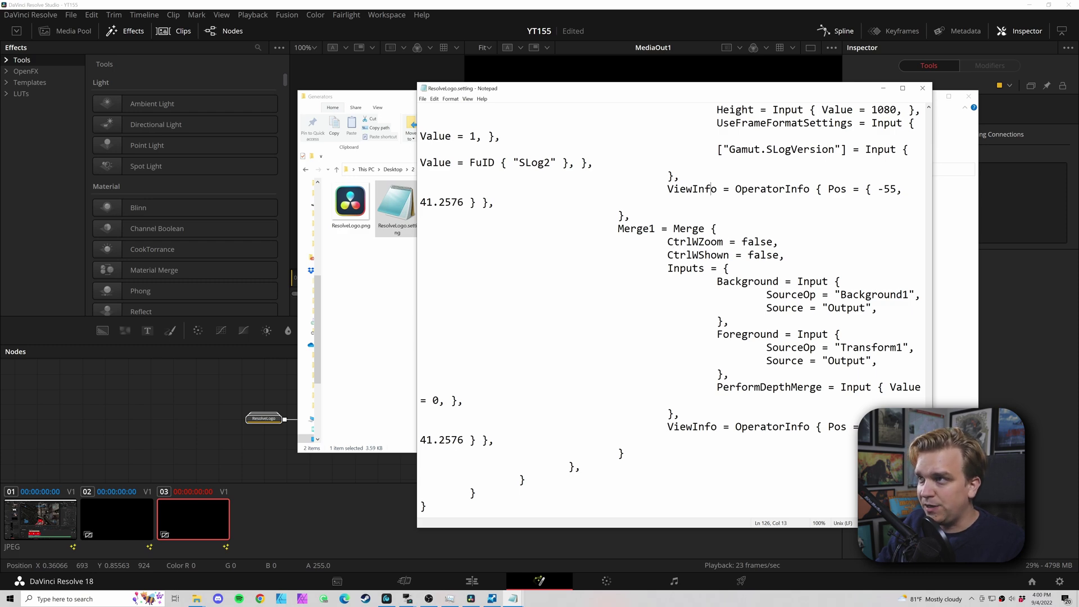
{"action": "left_click", "coordinate": [923, 88]}
{"action": "left_click_drag", "start_coordinate": [206, 434], "coordinate": [269, 441]}
Re-paste the ResolveLogo node, wire it to MediaOut1, and confirm its Loader reads Setting:ResolveLogo.png at frame 57
{"action": "key", "text": "Delete"}
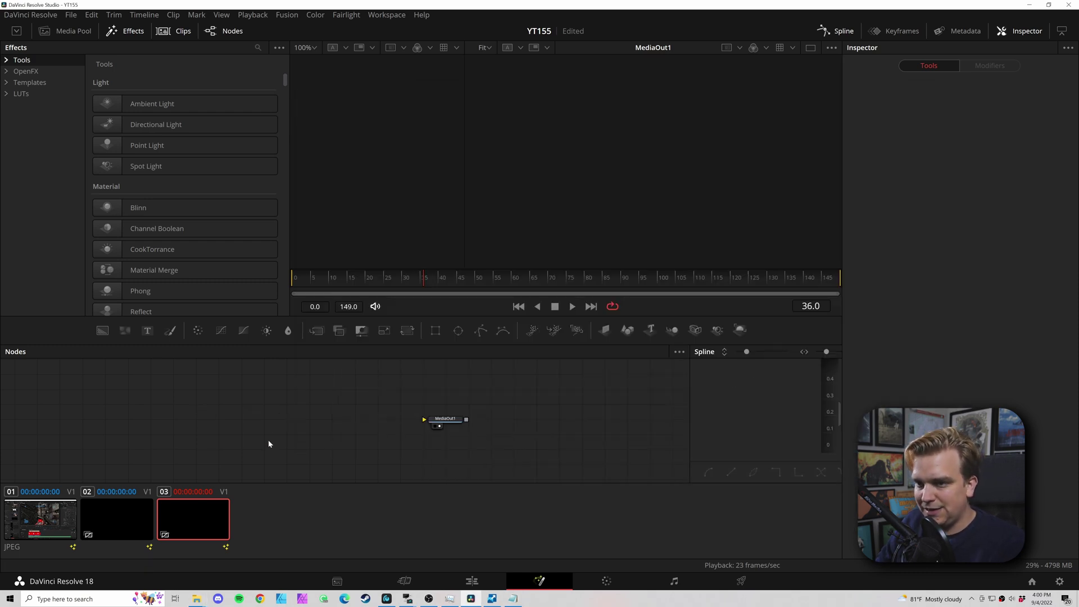
{"action": "key", "text": "ctrl+v"}
{"action": "left_click_drag", "start_coordinate": [239, 434], "coordinate": [443, 418]}
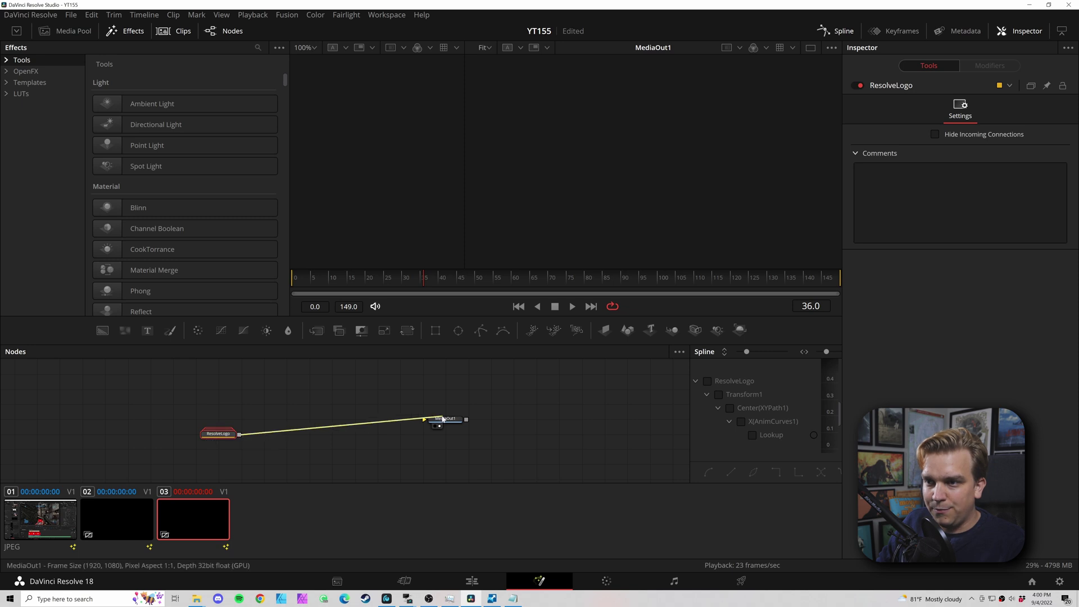
{"action": "left_click", "coordinate": [503, 281]}
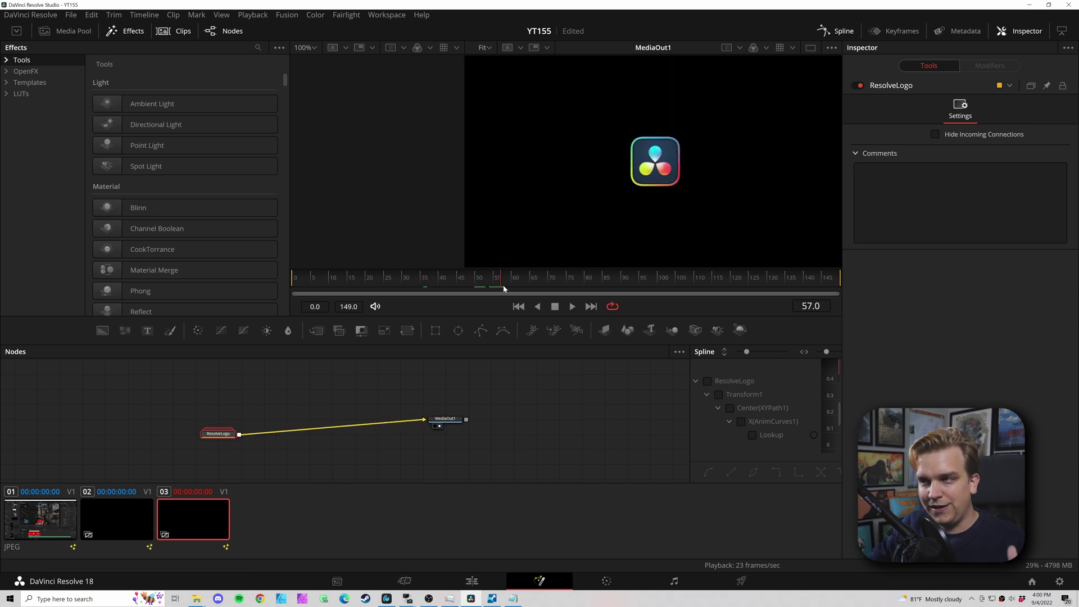
{"action": "left_click", "coordinate": [232, 434]}
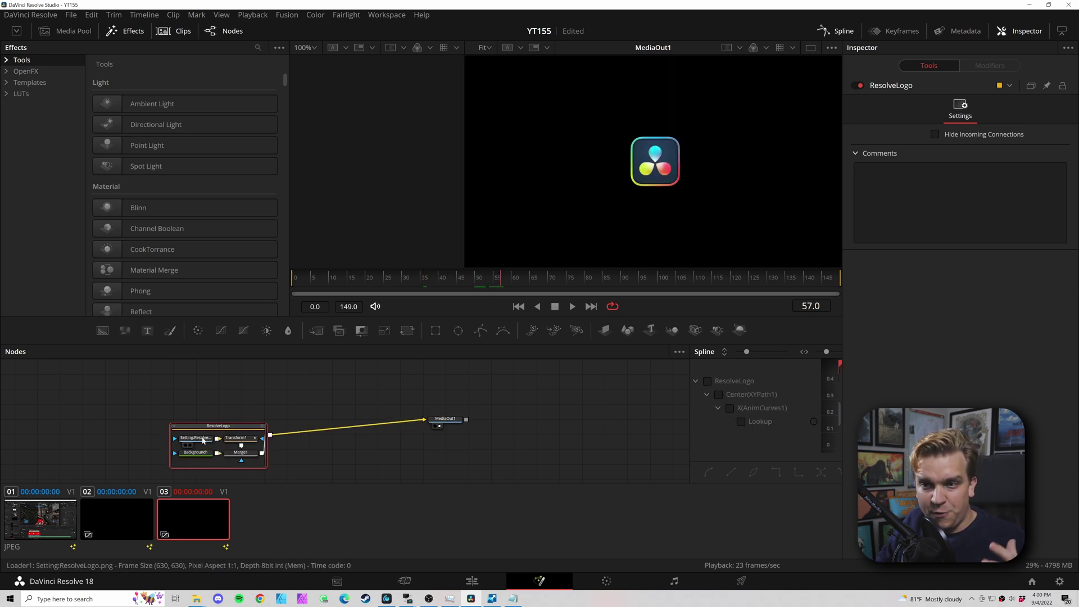
{"action": "left_click", "coordinate": [197, 438]}
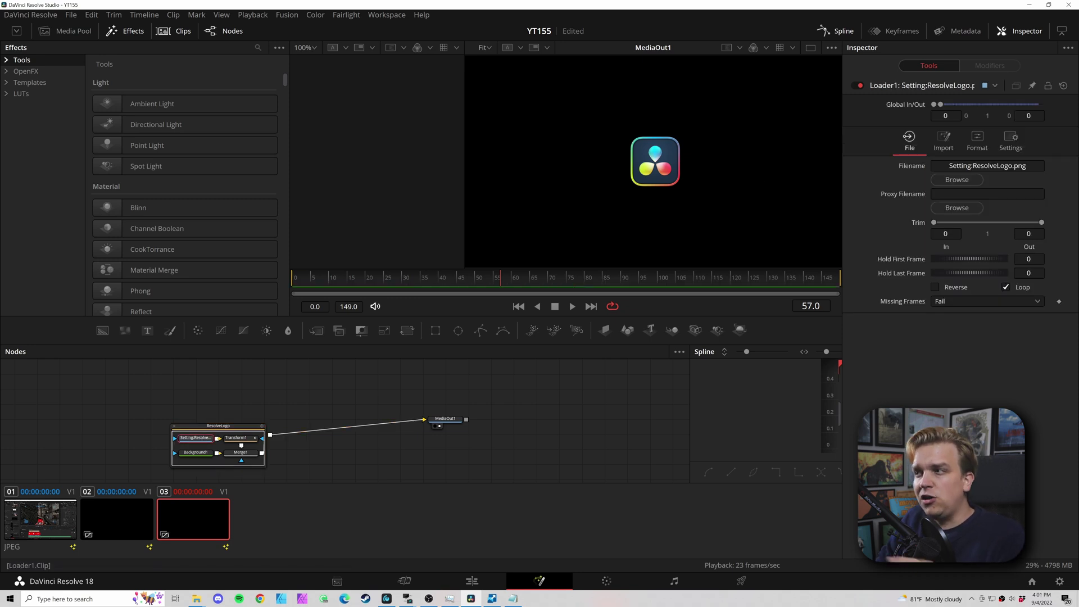